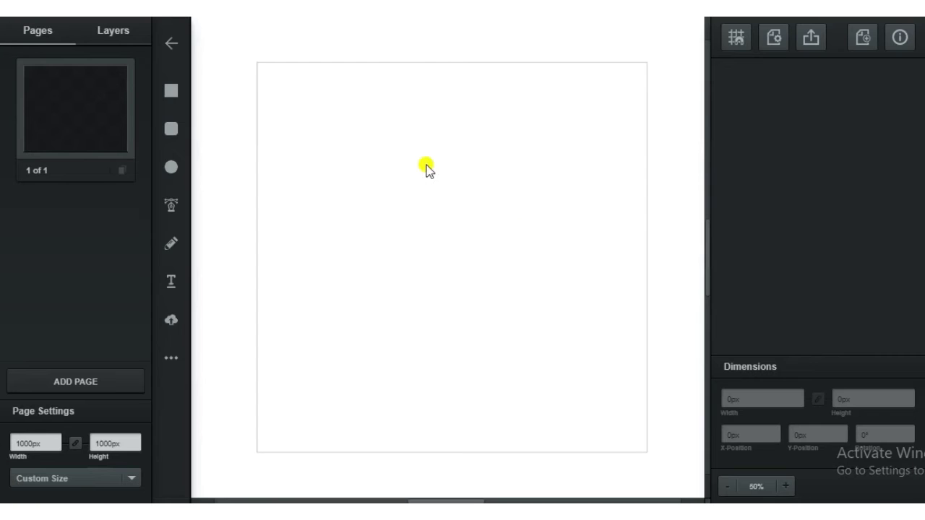
Step: Draw a blue circle with the Ellipse tool and shift it slightly up
{"action": "left_click", "coordinate": [175, 168]}
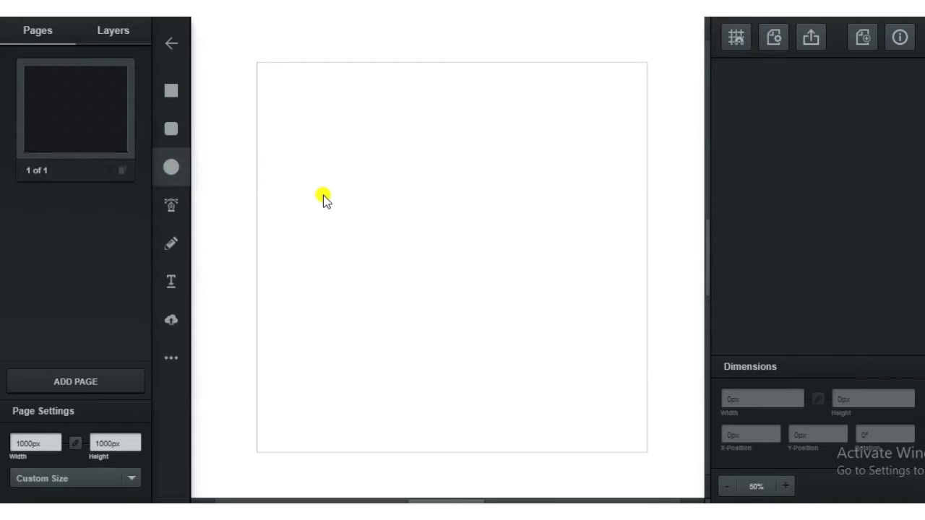
{"action": "left_click_drag", "start_coordinate": [324, 196], "coordinate": [442, 325]}
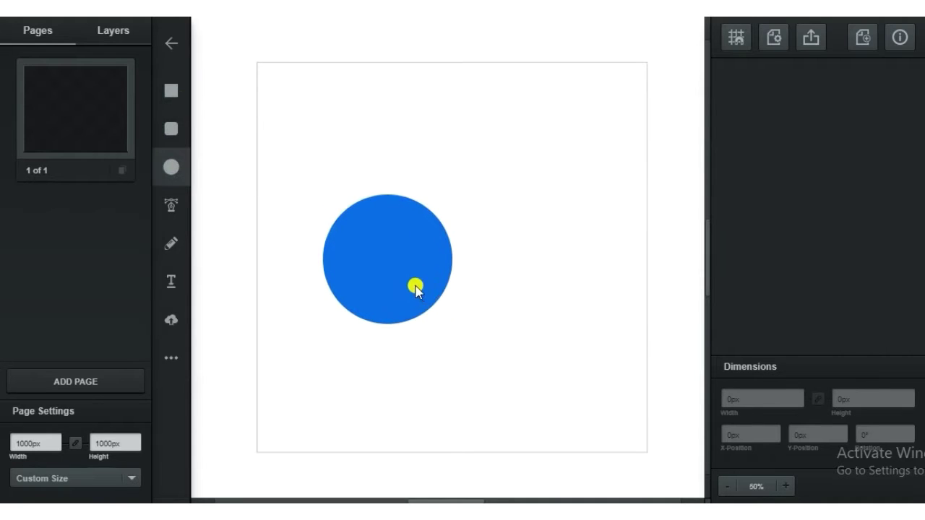
{"action": "left_click", "coordinate": [416, 287]}
{"action": "mouse_move", "coordinate": [411, 282]}
{"action": "left_mouse_down"}
{"action": "mouse_move", "coordinate": [409, 256]}
{"action": "mouse_move", "coordinate": [411, 266]}
{"action": "left_mouse_up"}
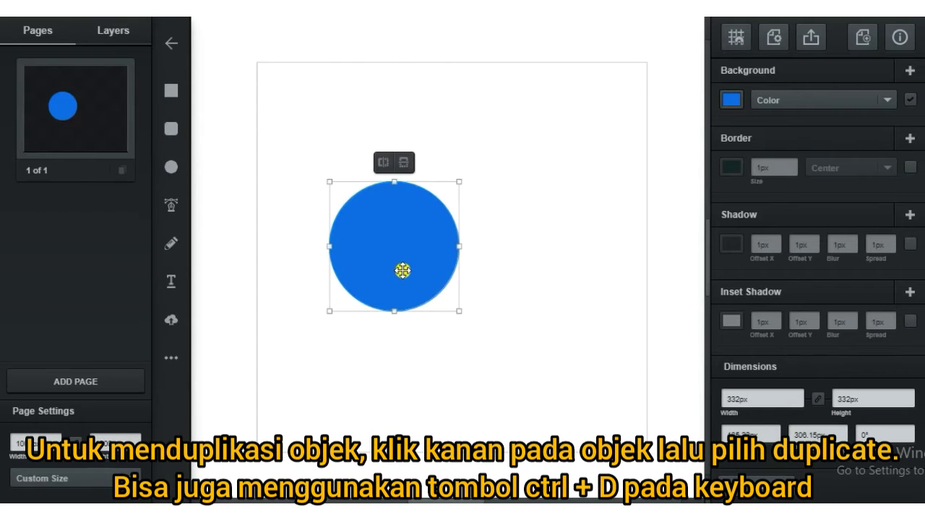
Step: Duplicate the circle, place the copy to its right, and fill it red
{"action": "right_click", "coordinate": [403, 270]}
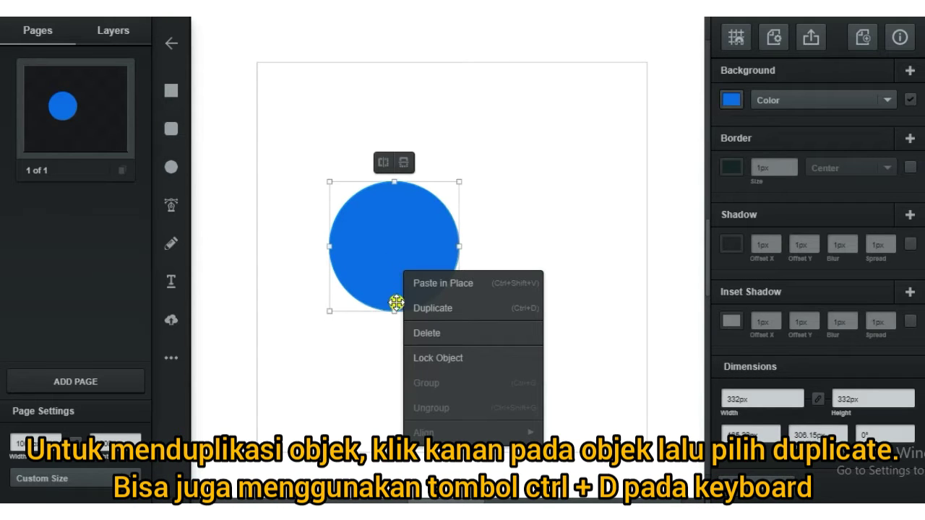
{"action": "left_click", "coordinate": [487, 298]}
{"action": "mouse_move", "coordinate": [444, 271]}
{"action": "left_mouse_down"}
{"action": "mouse_move", "coordinate": [512, 289]}
{"action": "mouse_move", "coordinate": [581, 267]}
{"action": "left_mouse_up"}
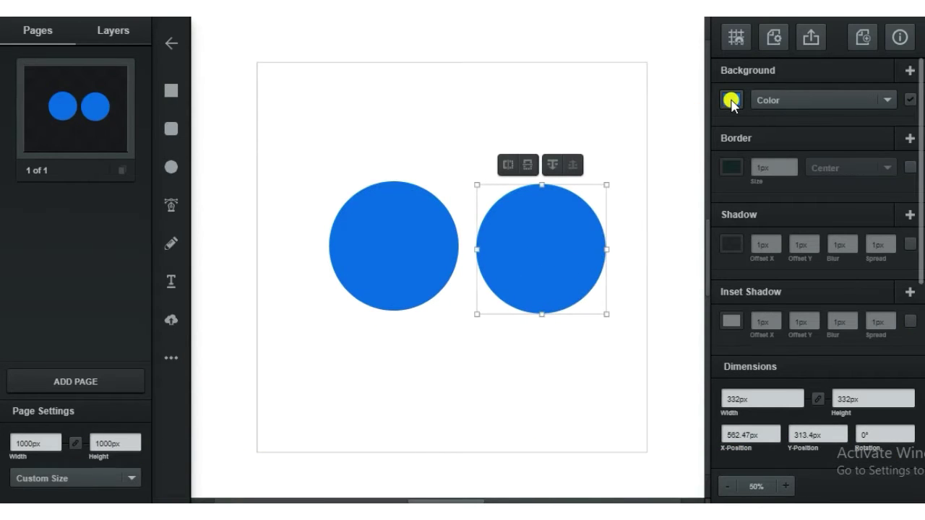
{"action": "left_click", "coordinate": [725, 104]}
{"action": "left_click", "coordinate": [698, 34]}
{"action": "left_click_drag", "start_coordinate": [698, 34], "coordinate": [698, 24]}
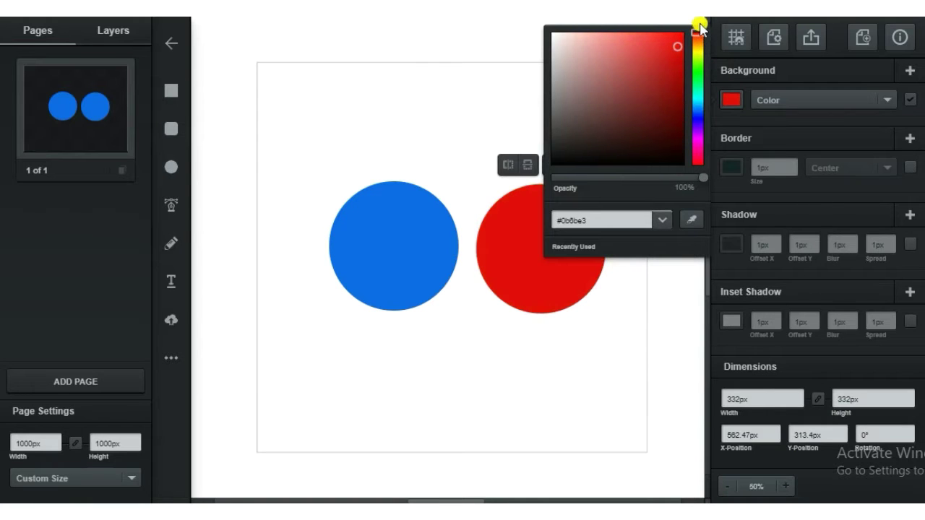
{"action": "left_click", "coordinate": [592, 325]}
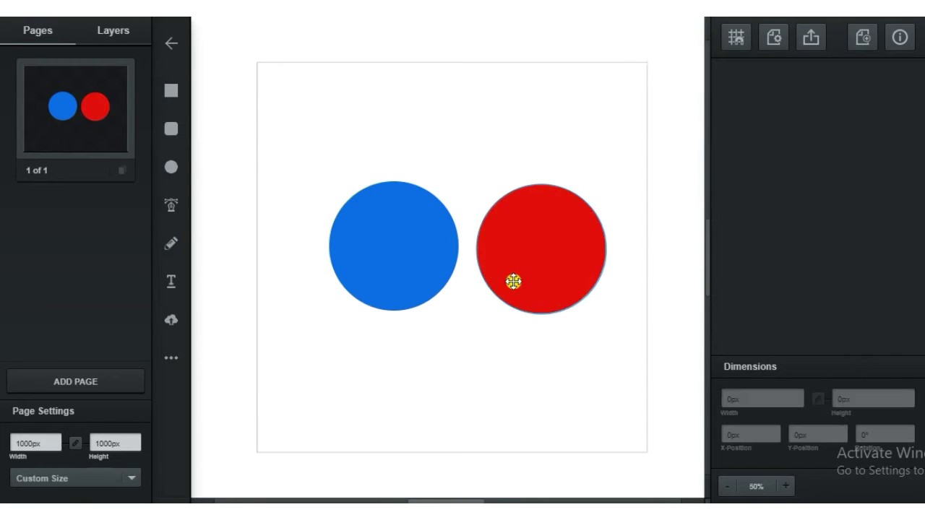
Step: Slide the red circle left so it overlaps the blue circle
{"action": "left_click_drag", "start_coordinate": [550, 282], "coordinate": [489, 284]}
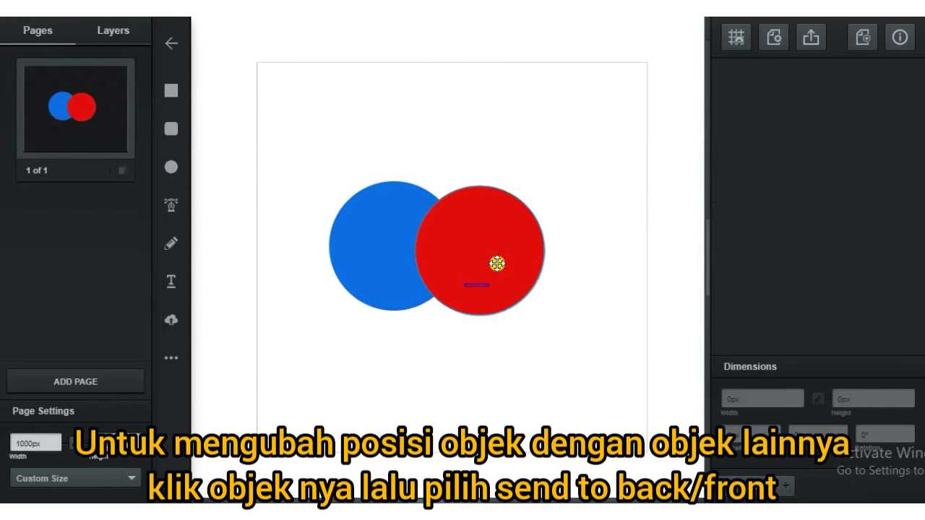
{"action": "left_click", "coordinate": [499, 253]}
{"action": "left_click_drag", "start_coordinate": [501, 249], "coordinate": [482, 248]}
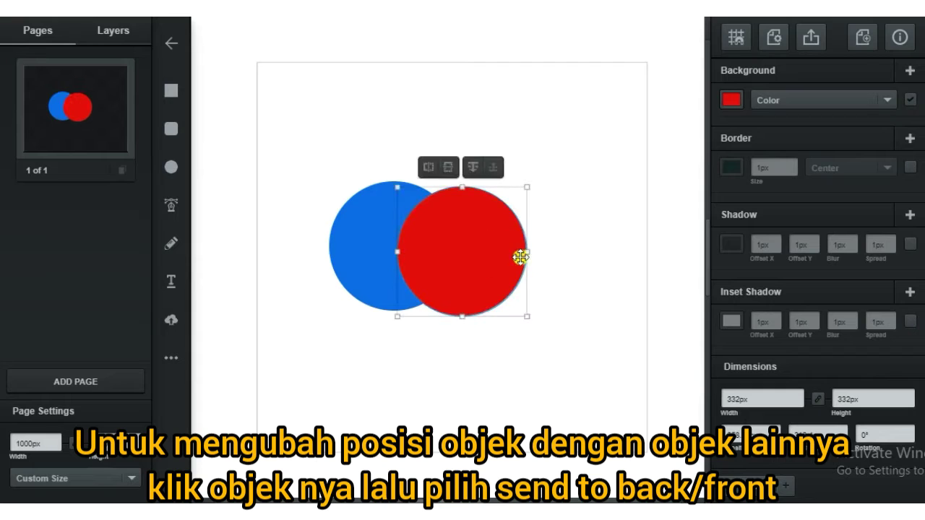
Step: Bring the blue circle to front, then send it back behind the red one
{"action": "left_click", "coordinate": [373, 276]}
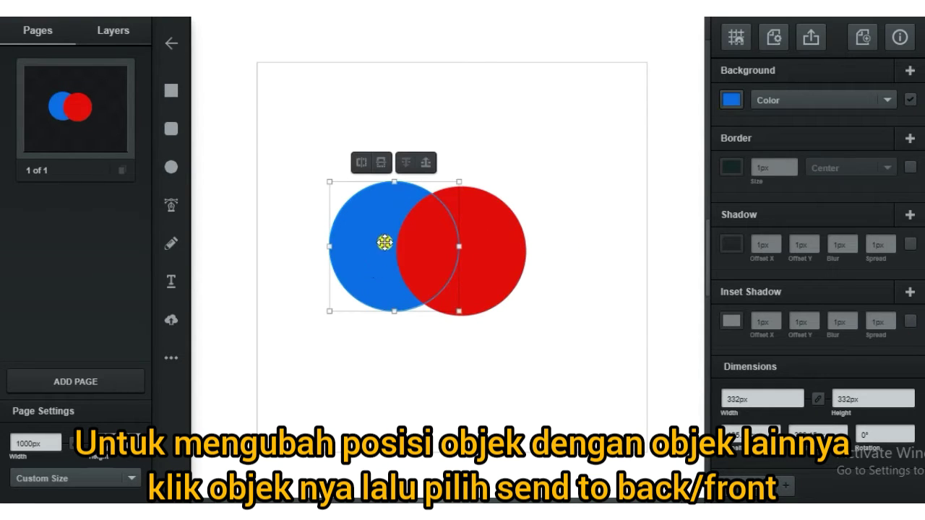
{"action": "left_click", "coordinate": [426, 164]}
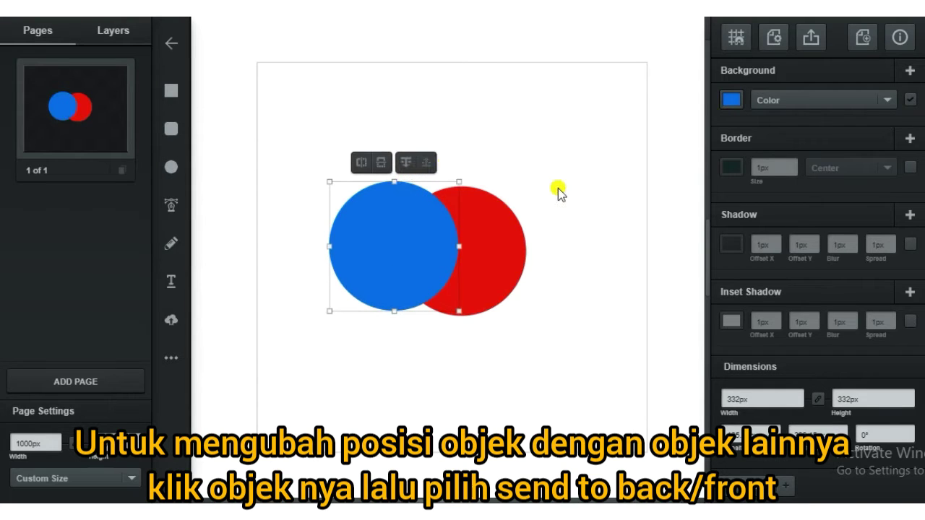
{"action": "left_click", "coordinate": [407, 163]}
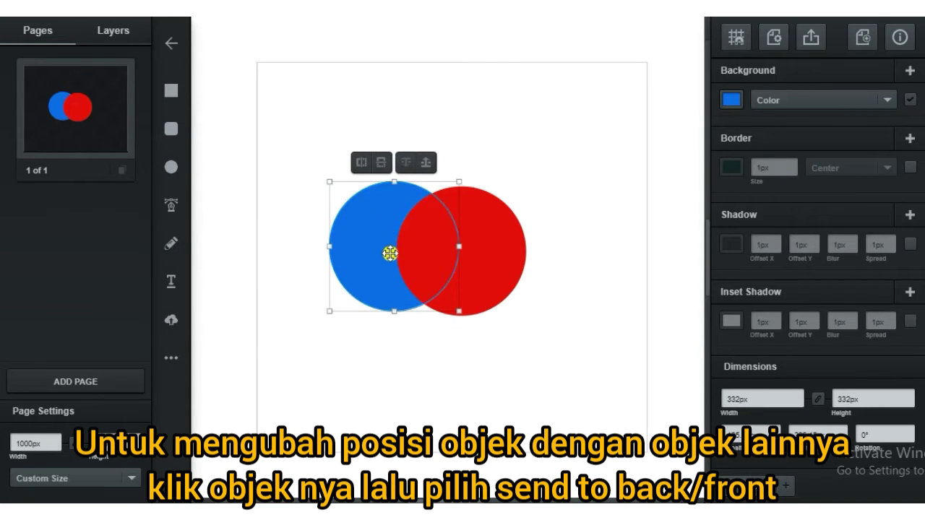
{"action": "mouse_move", "coordinate": [503, 284]}
{"action": "left_mouse_down"}
{"action": "mouse_move", "coordinate": [517, 280]}
{"action": "mouse_move", "coordinate": [492, 273]}
{"action": "left_mouse_up"}
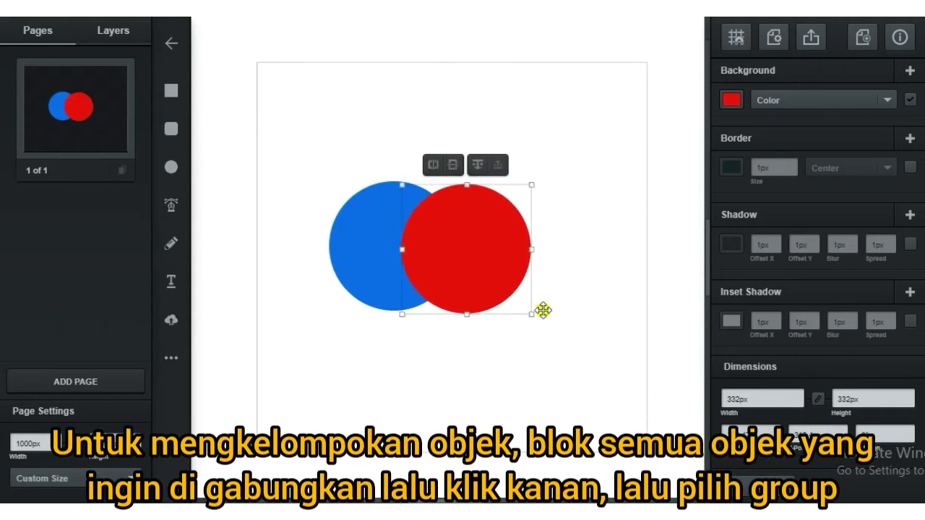
Step: Group the blue and red circles and move the group slightly lower right
{"action": "mouse_move", "coordinate": [291, 139]}
{"action": "left_mouse_down"}
{"action": "mouse_move", "coordinate": [374, 207]}
{"action": "mouse_move", "coordinate": [617, 362]}
{"action": "left_mouse_up"}
{"action": "right_click", "coordinate": [460, 271]}
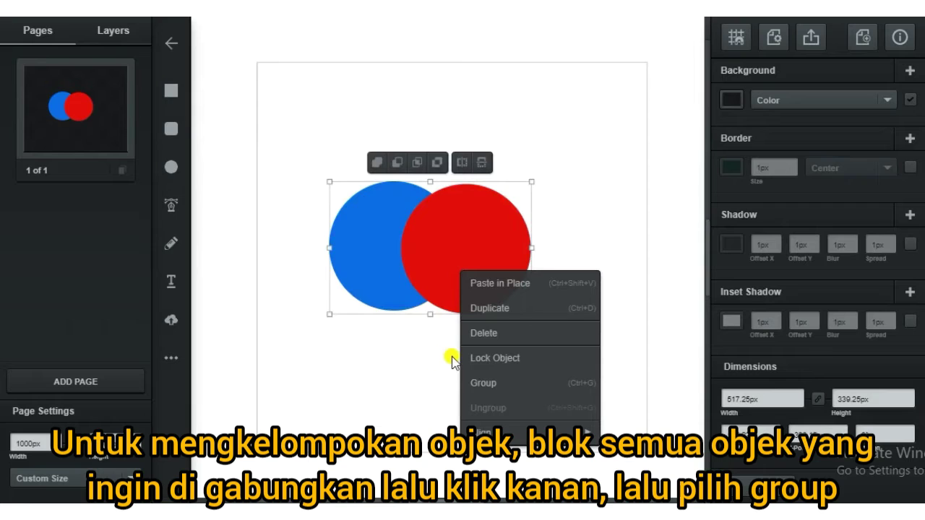
{"action": "left_click", "coordinate": [497, 385]}
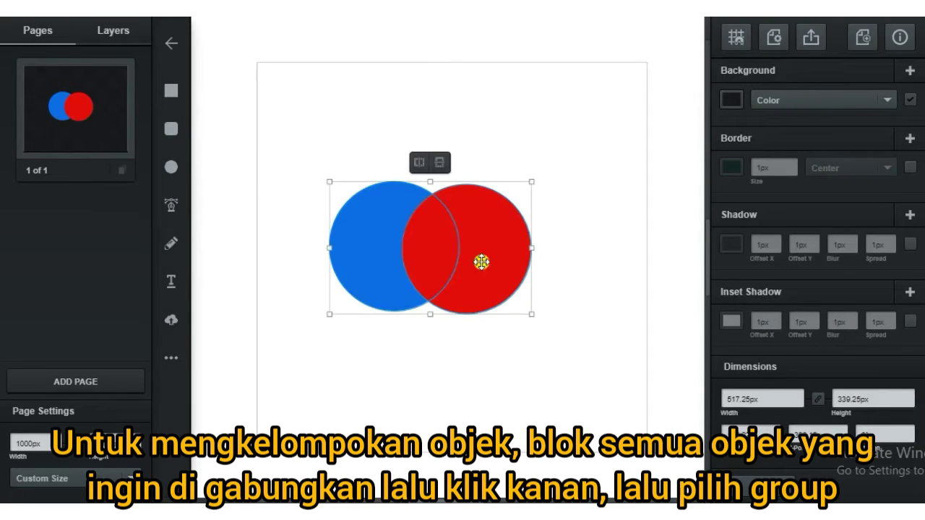
{"action": "left_click_drag", "start_coordinate": [498, 279], "coordinate": [523, 268]}
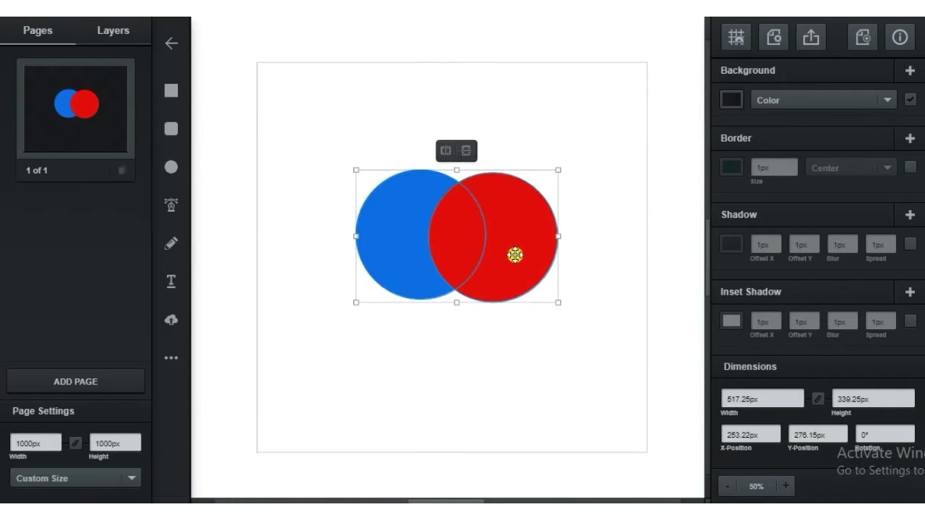
{"action": "left_click_drag", "start_coordinate": [515, 255], "coordinate": [506, 284]}
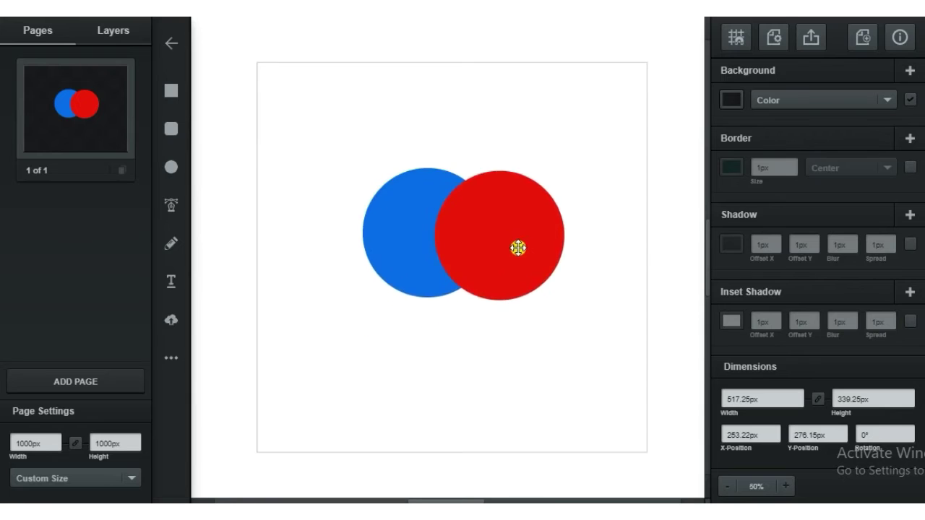
Step: Ungroup the circles, rearrange them with red overlapping blue, and select both
{"action": "right_click", "coordinate": [507, 284]}
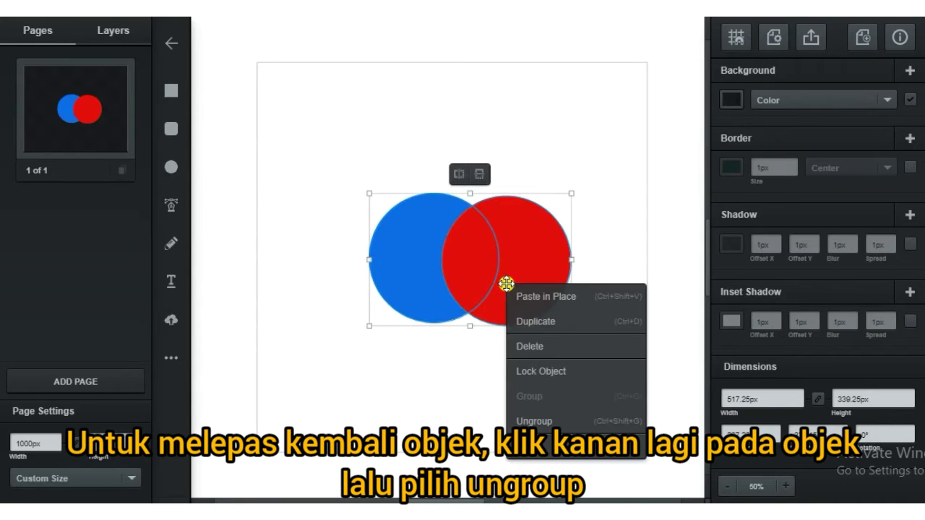
{"action": "left_click", "coordinate": [539, 417]}
{"action": "left_click_drag", "start_coordinate": [531, 284], "coordinate": [543, 276]}
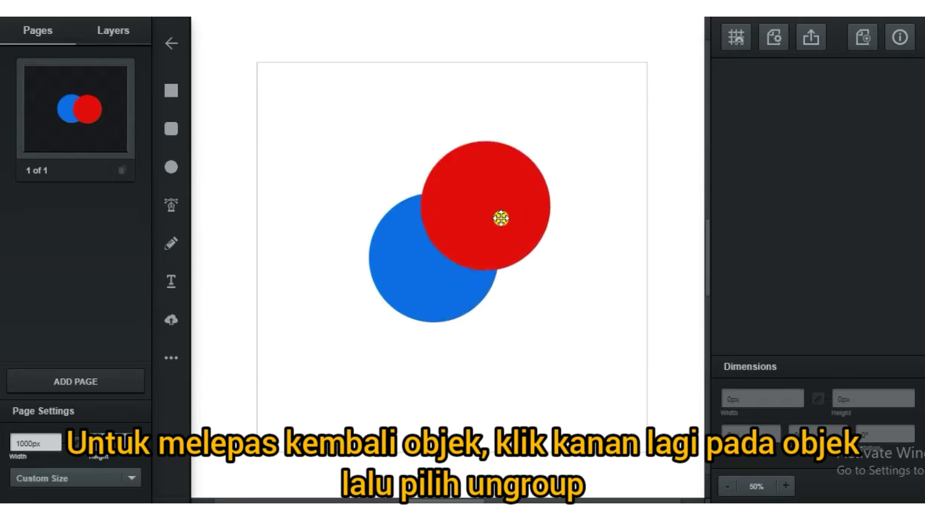
{"action": "left_click_drag", "start_coordinate": [433, 269], "coordinate": [426, 252]}
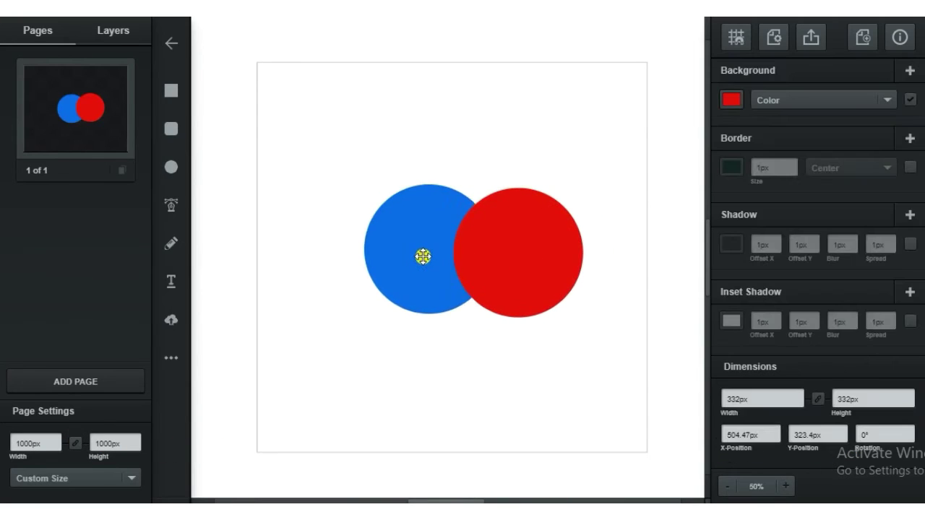
{"action": "mouse_move", "coordinate": [535, 272]}
{"action": "left_mouse_down"}
{"action": "mouse_move", "coordinate": [513, 272]}
{"action": "mouse_move", "coordinate": [502, 261]}
{"action": "left_mouse_up"}
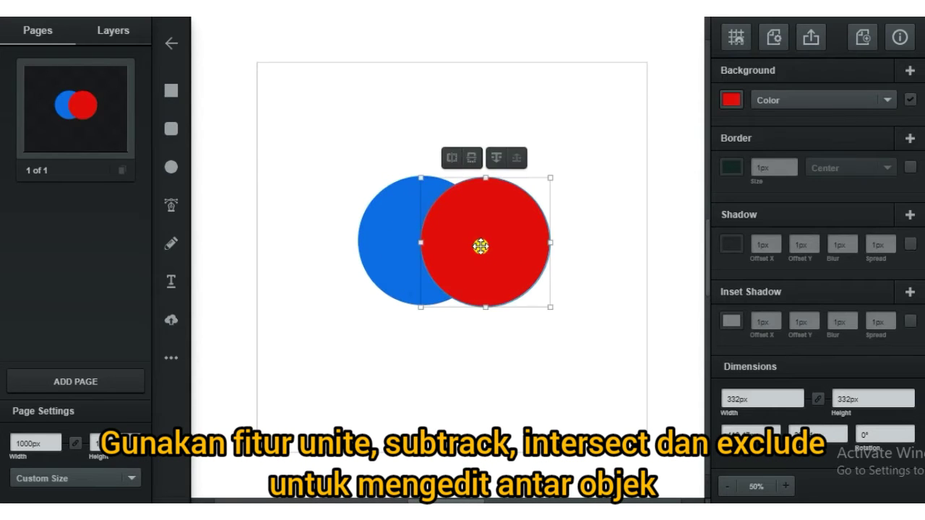
{"action": "left_click_drag", "start_coordinate": [308, 122], "coordinate": [604, 359]}
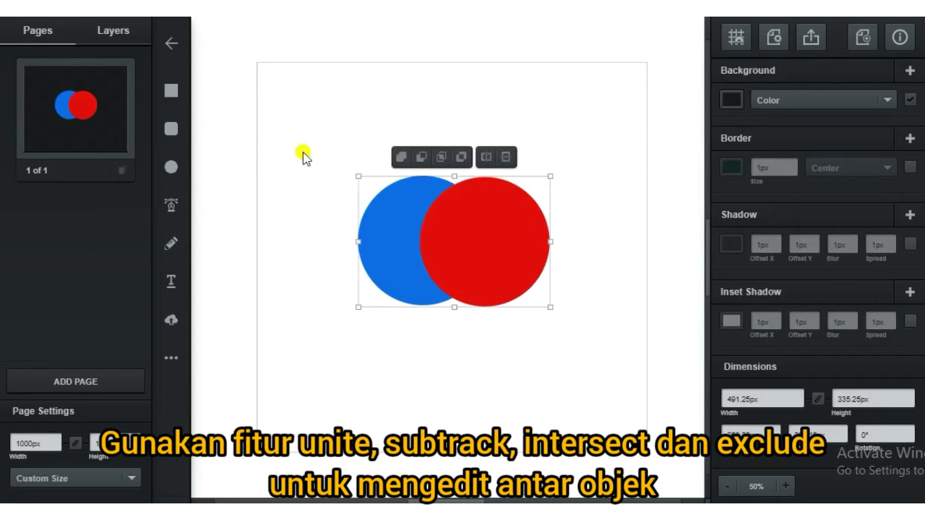
Step: Try Union, Subtract, Intersect and Exclude on the circles, keeping Exclude, and move the result
{"action": "left_click", "coordinate": [399, 157]}
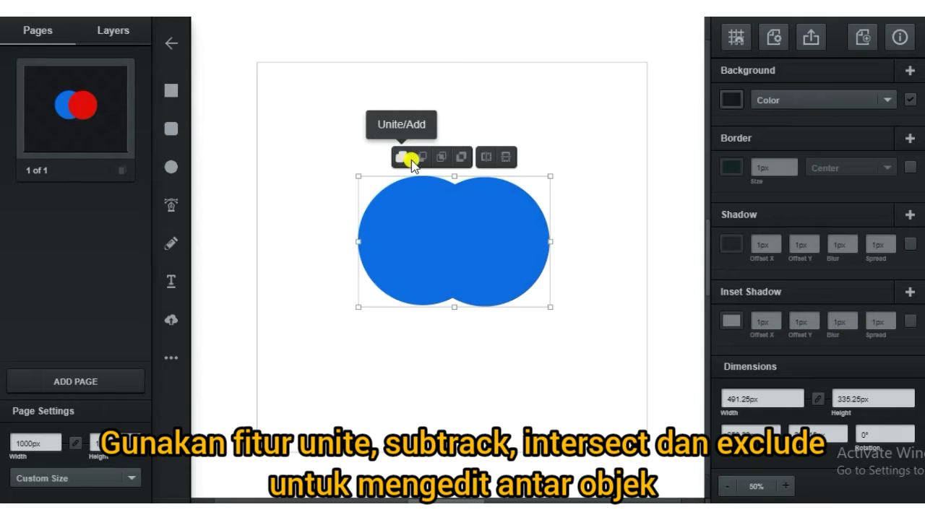
{"action": "left_click", "coordinate": [419, 159]}
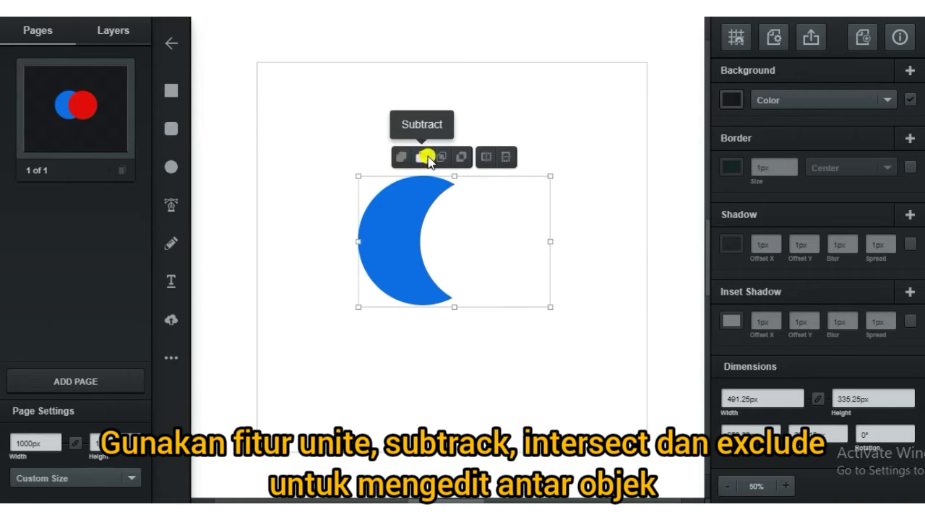
{"action": "left_click", "coordinate": [440, 157]}
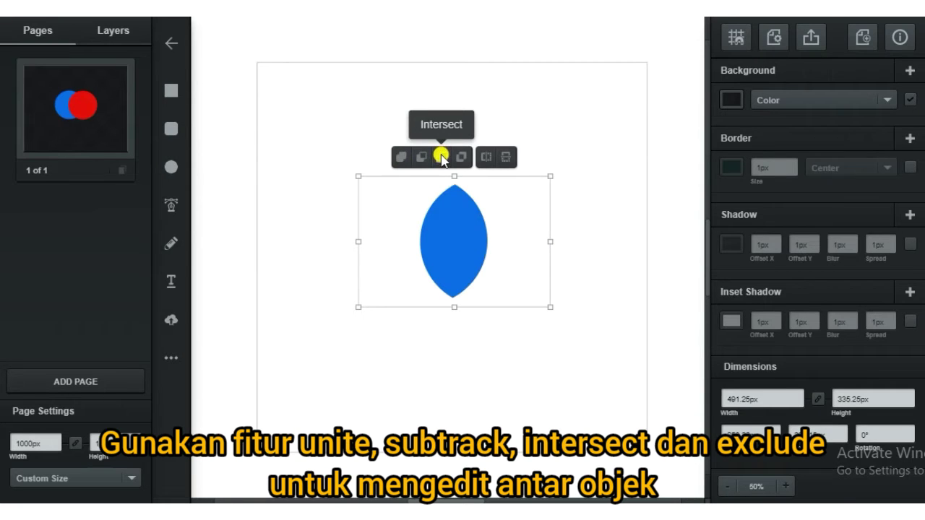
{"action": "left_click", "coordinate": [460, 157]}
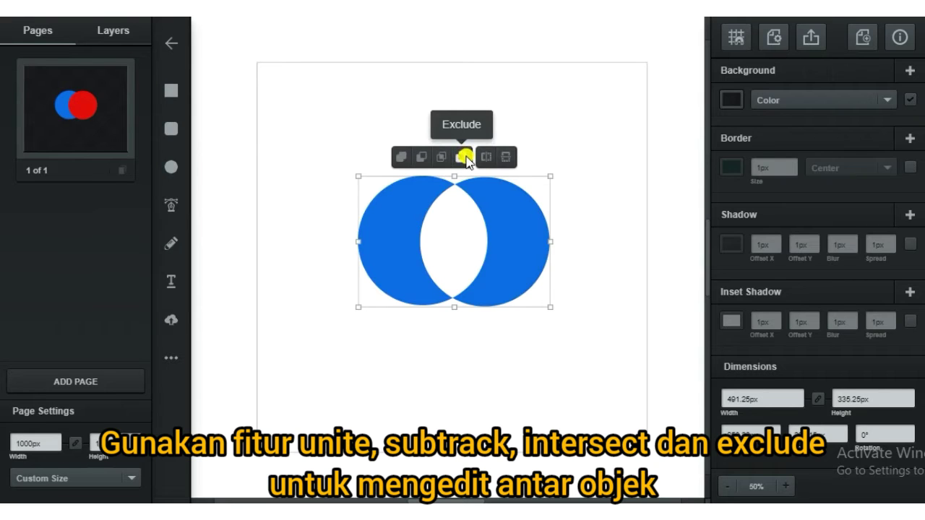
{"action": "mouse_move", "coordinate": [544, 267]}
{"action": "left_mouse_down"}
{"action": "mouse_move", "coordinate": [464, 223]}
{"action": "mouse_move", "coordinate": [527, 254]}
{"action": "mouse_move", "coordinate": [518, 251]}
{"action": "left_mouse_up"}
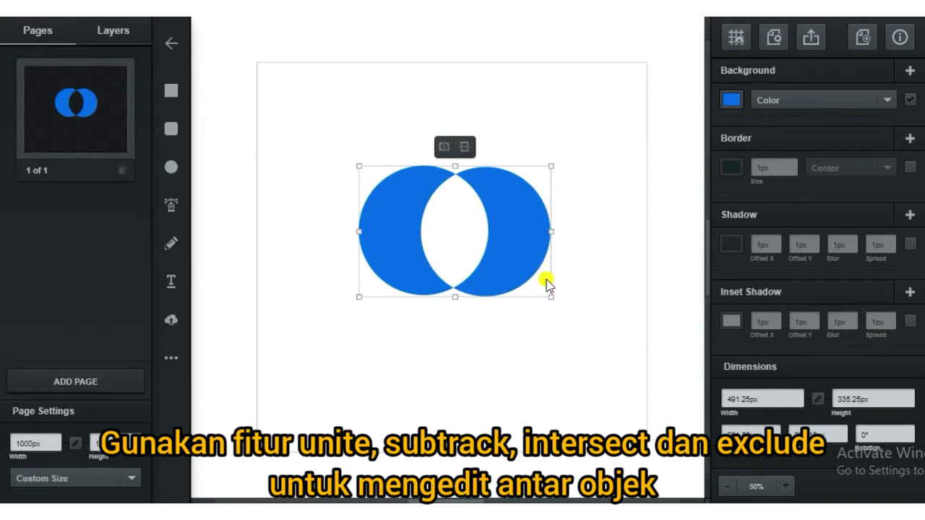
Step: Delete the excluded shape and add an orange house shape sized 427px near centre
{"action": "key", "text": "Delete"}
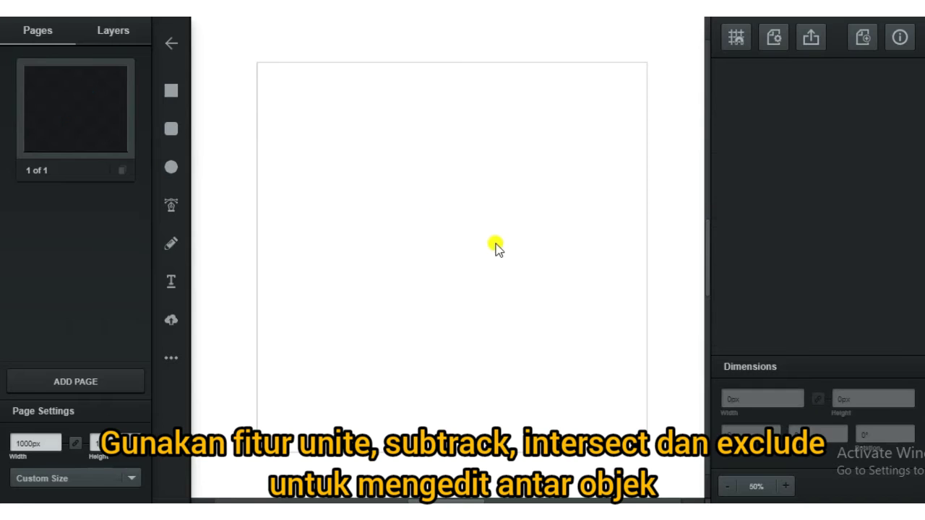
{"action": "left_click", "coordinate": [177, 367]}
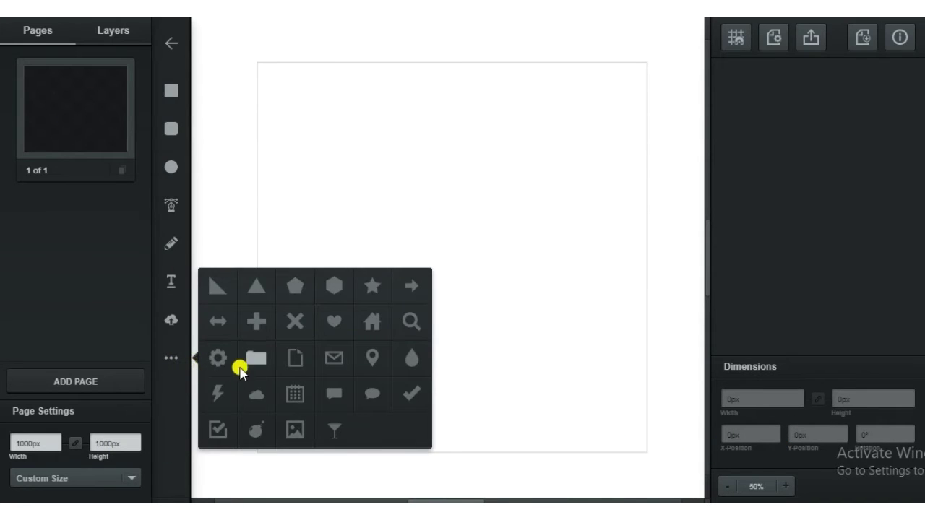
{"action": "left_click", "coordinate": [375, 323]}
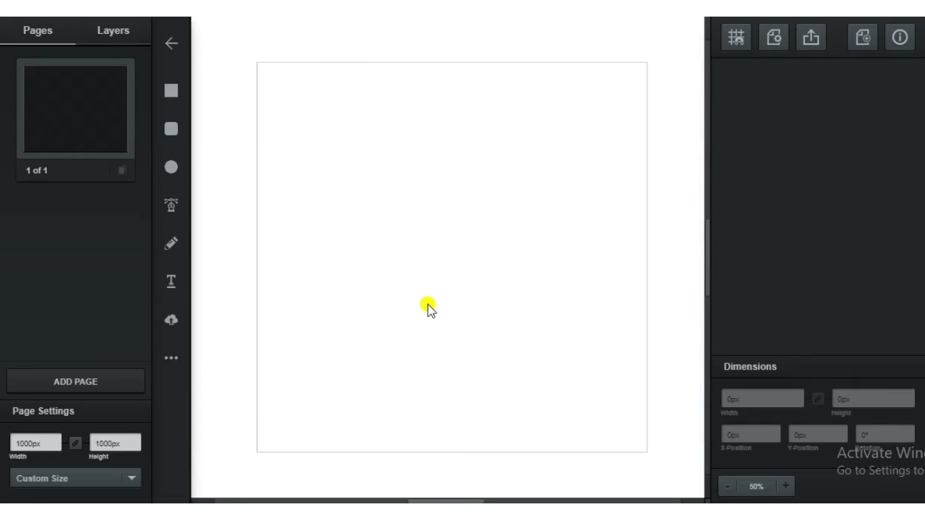
{"action": "left_click", "coordinate": [449, 237]}
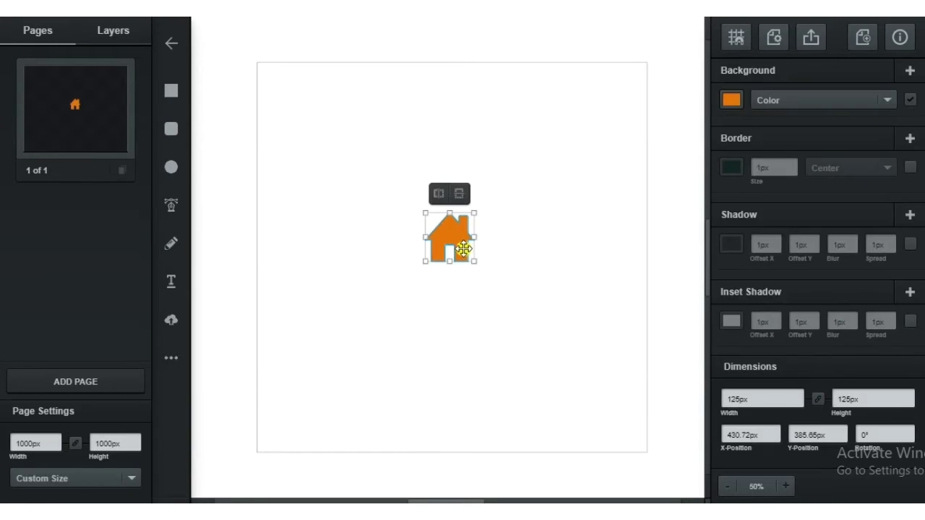
{"action": "left_click_drag", "start_coordinate": [467, 253], "coordinate": [587, 365]}
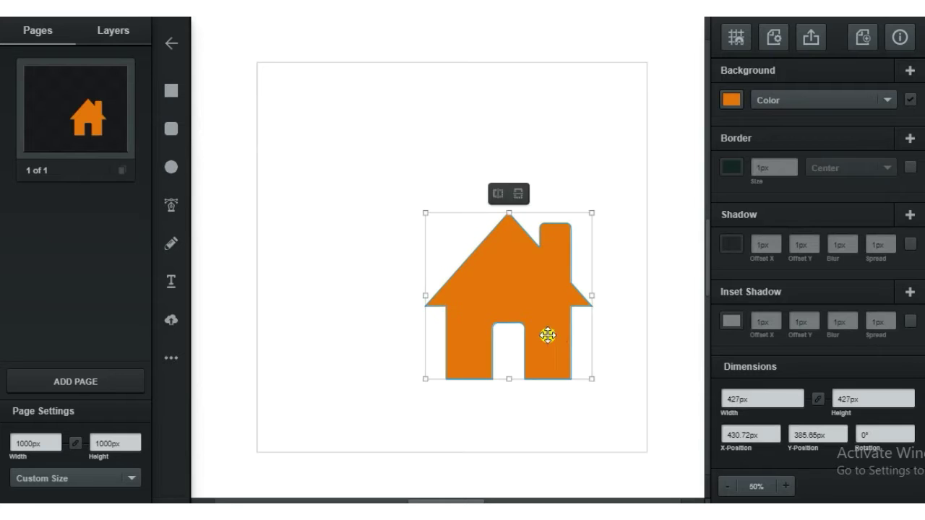
{"action": "mouse_move", "coordinate": [547, 335]}
{"action": "left_mouse_down"}
{"action": "mouse_move", "coordinate": [460, 254]}
{"action": "mouse_move", "coordinate": [475, 257]}
{"action": "left_mouse_up"}
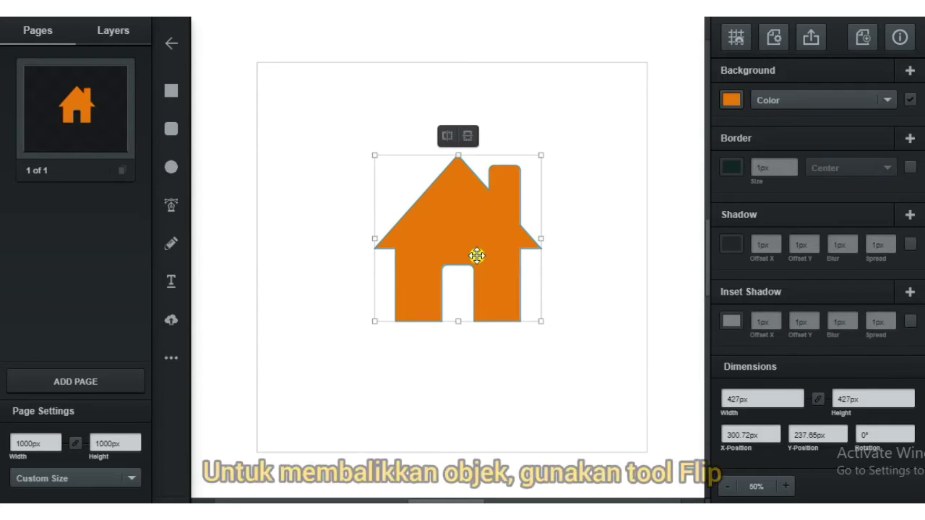
{"action": "left_click", "coordinate": [448, 137]}
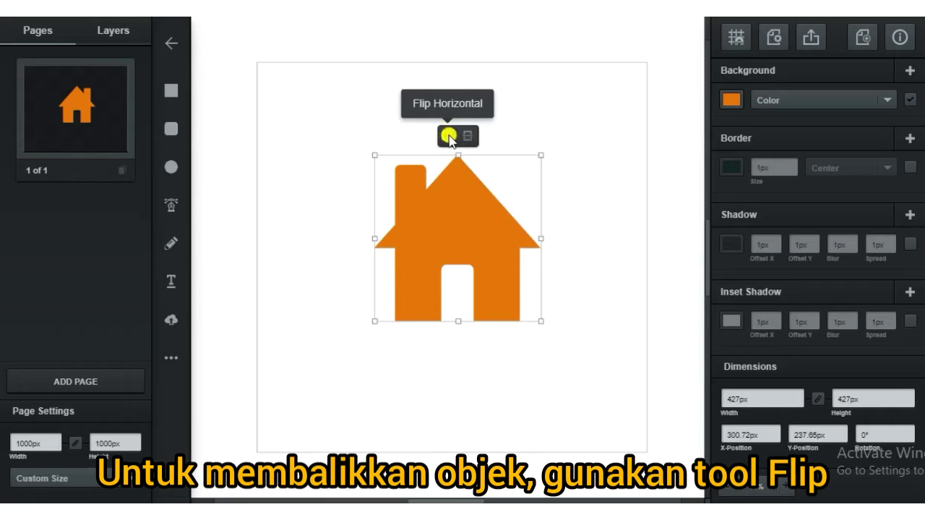
{"action": "left_click", "coordinate": [447, 137]}
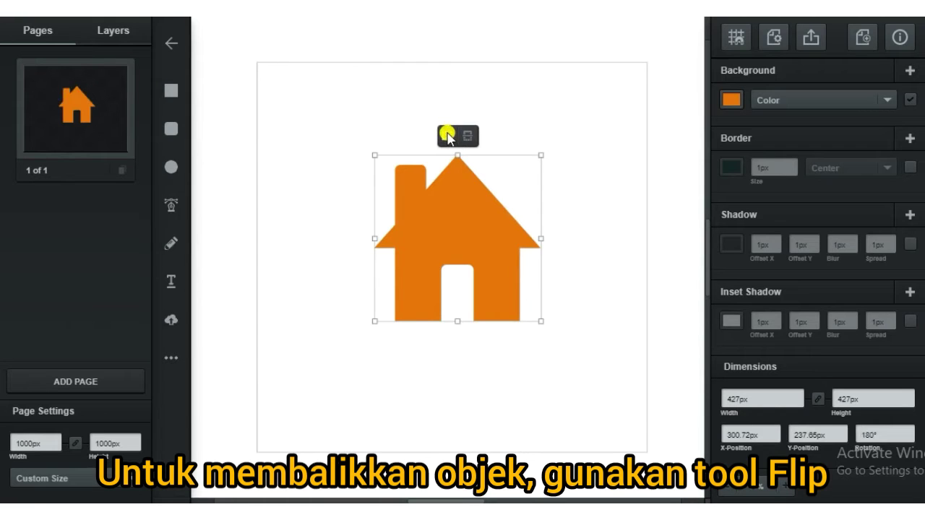
{"action": "left_click", "coordinate": [467, 137]}
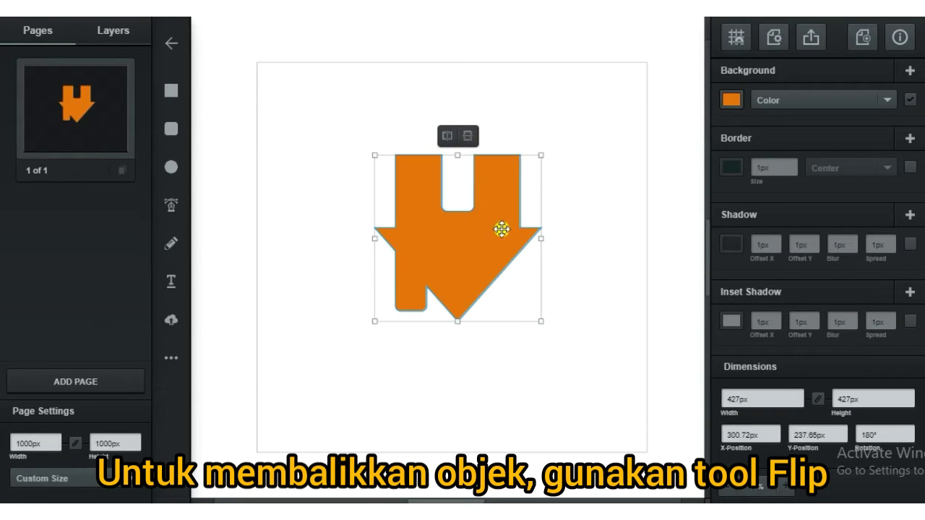
{"action": "left_click", "coordinate": [447, 136]}
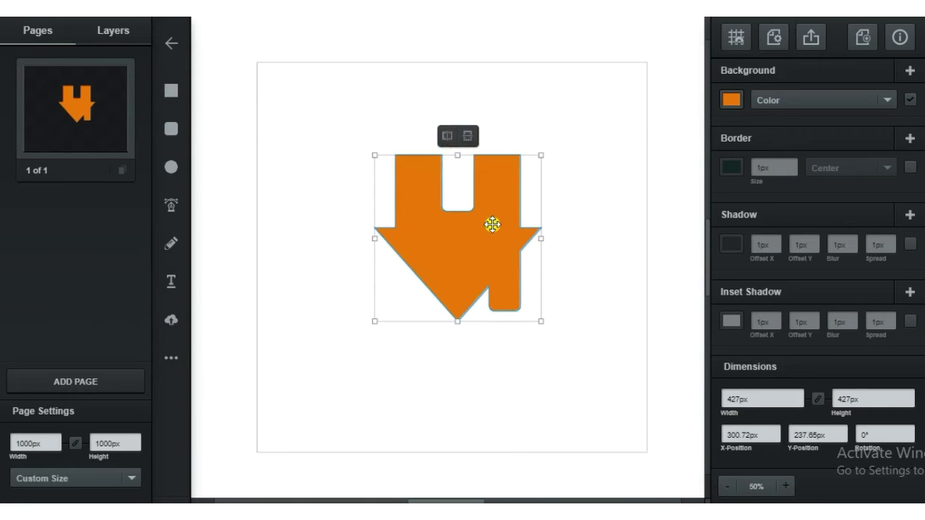
{"action": "left_click", "coordinate": [467, 136]}
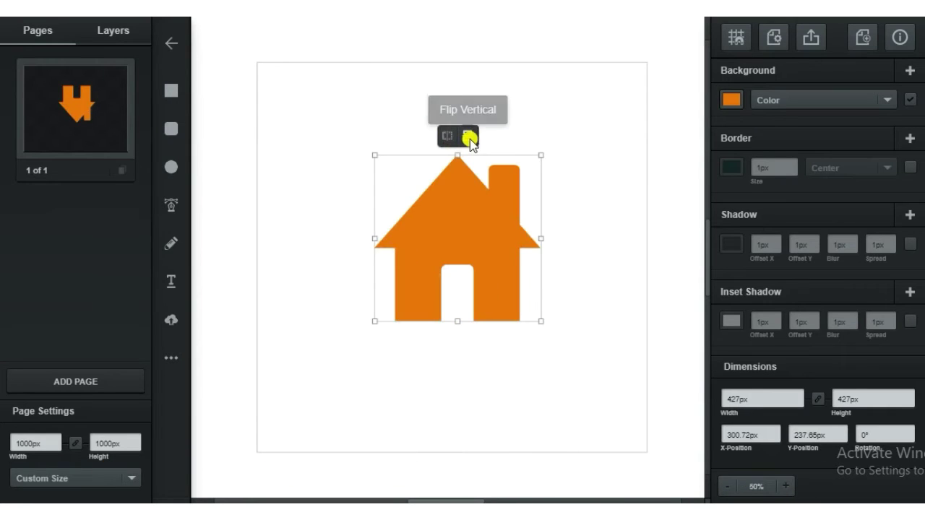
{"action": "double_click", "coordinate": [506, 239]}
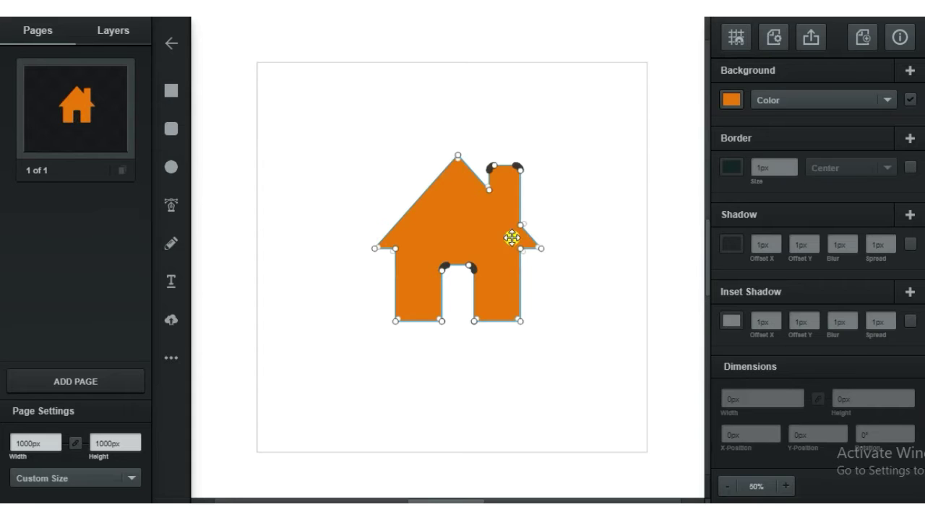
{"action": "left_click", "coordinate": [551, 238]}
{"action": "left_click", "coordinate": [589, 225]}
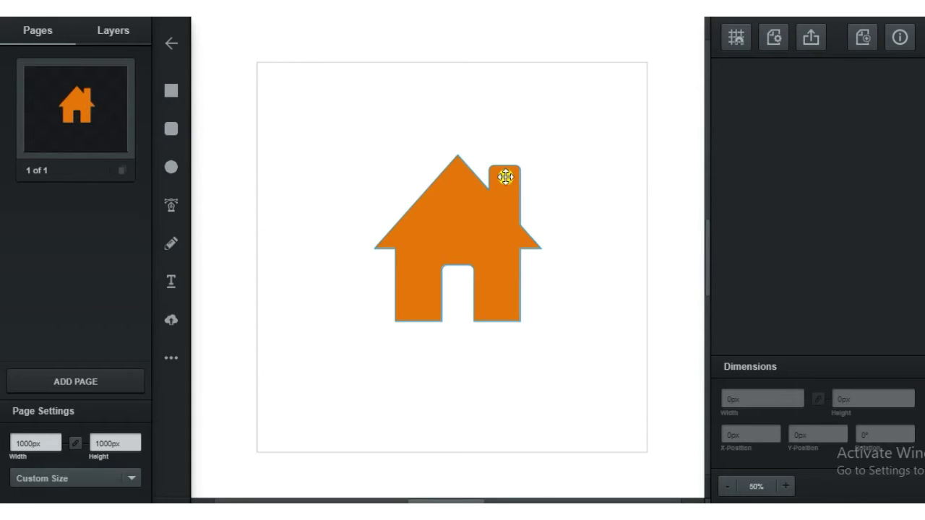
{"action": "left_click", "coordinate": [492, 222]}
Step: Delete the house and place an orange X shape enlarged to 475px, centred
{"action": "key", "text": "Delete"}
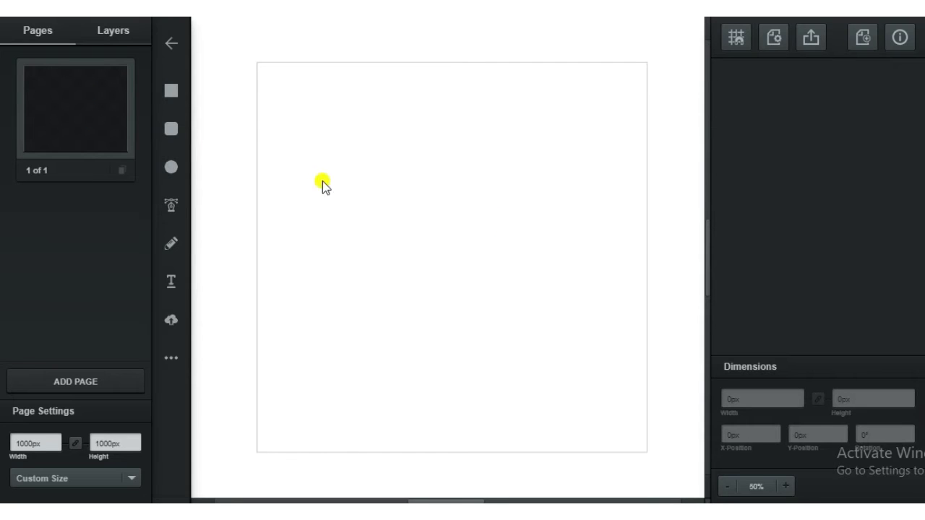
{"action": "left_click", "coordinate": [172, 358]}
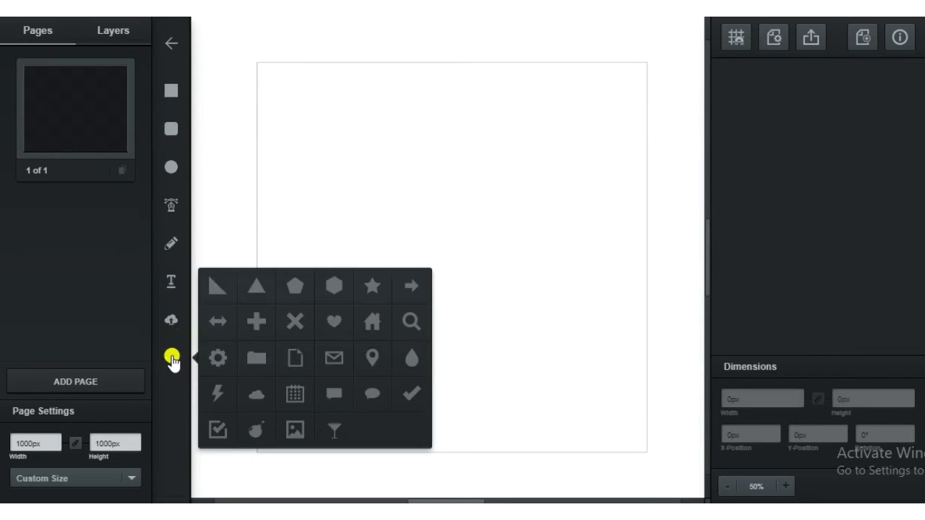
{"action": "left_click", "coordinate": [300, 322]}
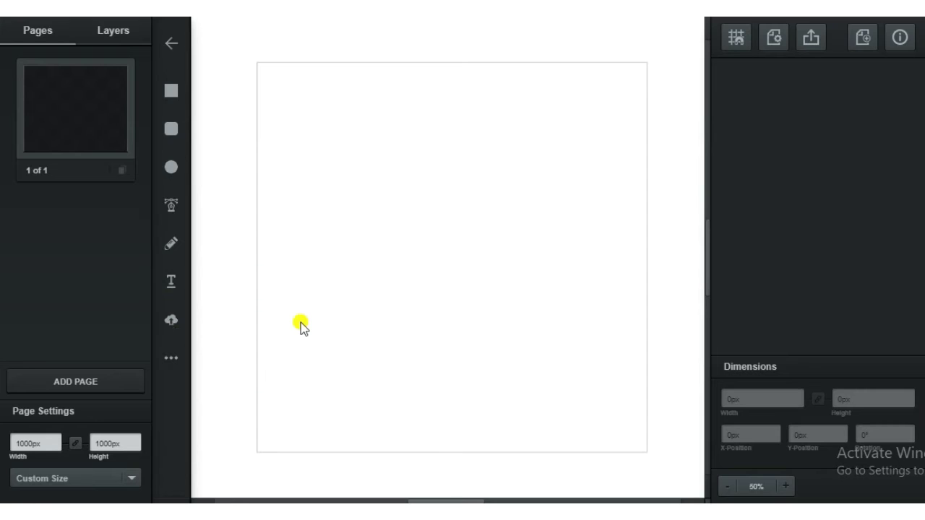
{"action": "left_click", "coordinate": [451, 257]}
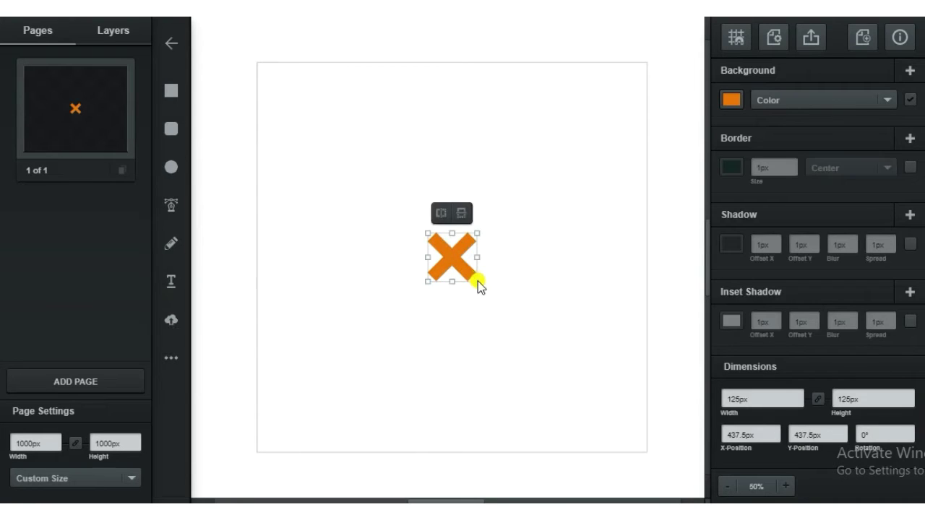
{"action": "left_click_drag", "start_coordinate": [478, 282], "coordinate": [570, 375]}
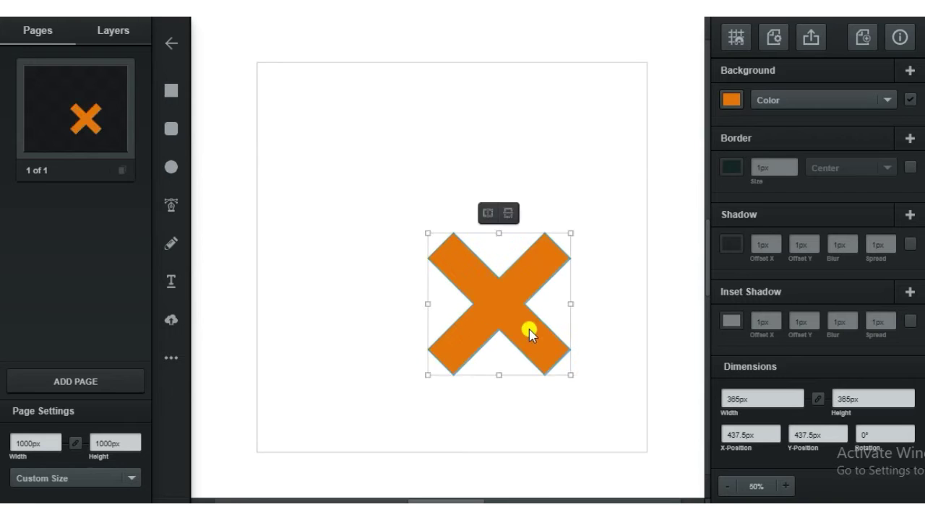
{"action": "left_click_drag", "start_coordinate": [529, 329], "coordinate": [475, 272]}
{"action": "mouse_move", "coordinate": [521, 318]}
{"action": "left_mouse_down"}
{"action": "mouse_move", "coordinate": [557, 353]}
{"action": "mouse_move", "coordinate": [498, 306]}
{"action": "left_mouse_up"}
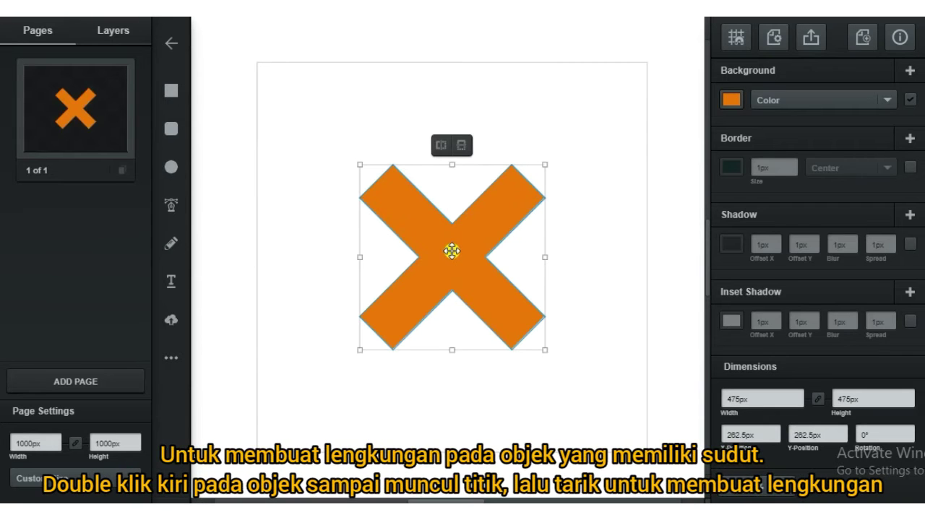
Step: Zoom in on the X's points and drag a radius handle to round all corners
{"action": "double_click", "coordinate": [452, 251]}
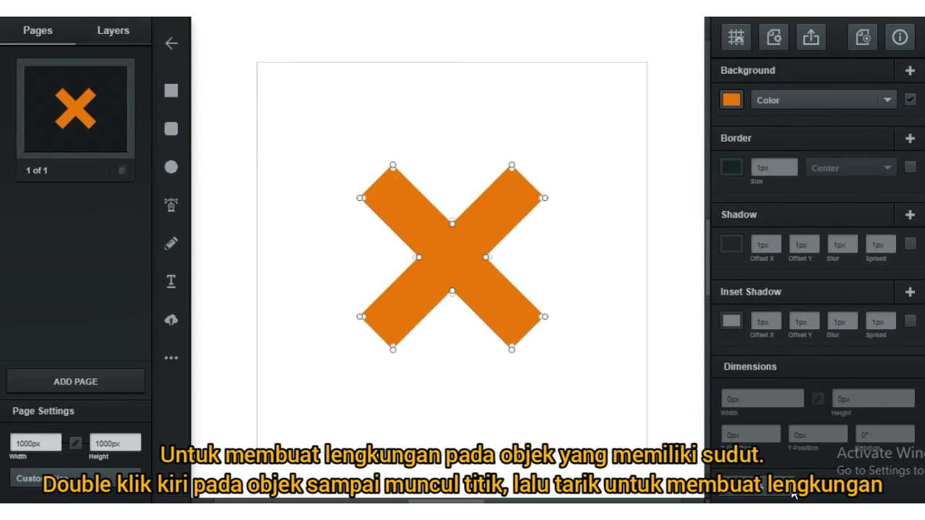
{"action": "key", "text": "ctrl+plus"}
{"action": "key", "text": "ctrl+plus"}
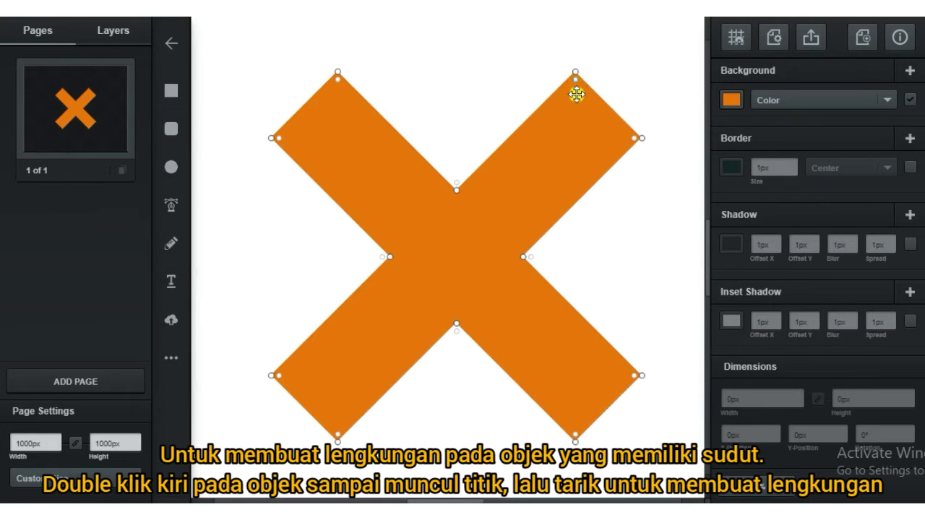
{"action": "mouse_move", "coordinate": [572, 93]}
{"action": "left_mouse_down"}
{"action": "mouse_move", "coordinate": [584, 130]}
{"action": "mouse_move", "coordinate": [587, 108]}
{"action": "mouse_move", "coordinate": [587, 169]}
{"action": "mouse_move", "coordinate": [582, 94]}
{"action": "left_mouse_up"}
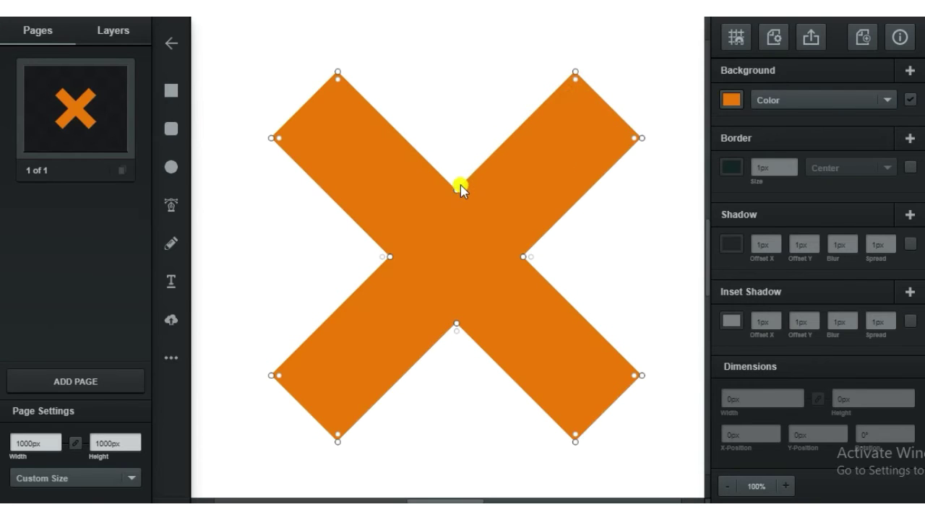
{"action": "mouse_move", "coordinate": [459, 151]}
{"action": "left_mouse_down"}
{"action": "mouse_move", "coordinate": [459, 83]}
{"action": "mouse_move", "coordinate": [457, 184]}
{"action": "left_mouse_up"}
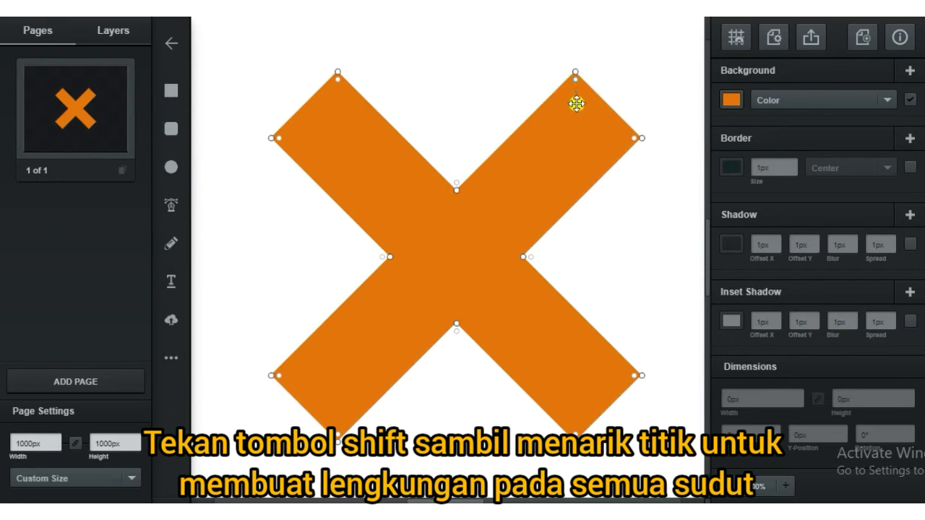
{"action": "left_click_drag", "start_coordinate": [577, 104], "coordinate": [582, 135]}
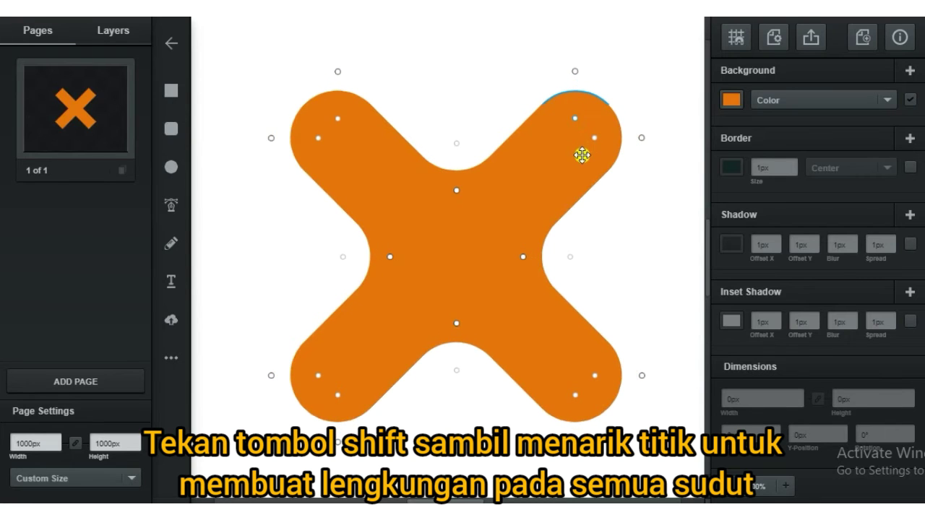
Step: Re-enter path editing on the X and add and drag points on its upper-left edges
{"action": "left_click", "coordinate": [412, 181]}
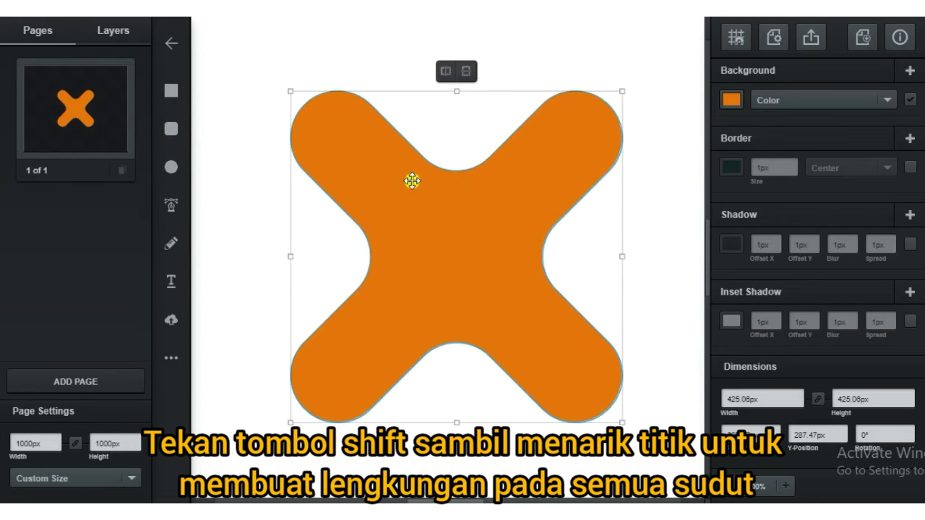
{"action": "left_click", "coordinate": [646, 253]}
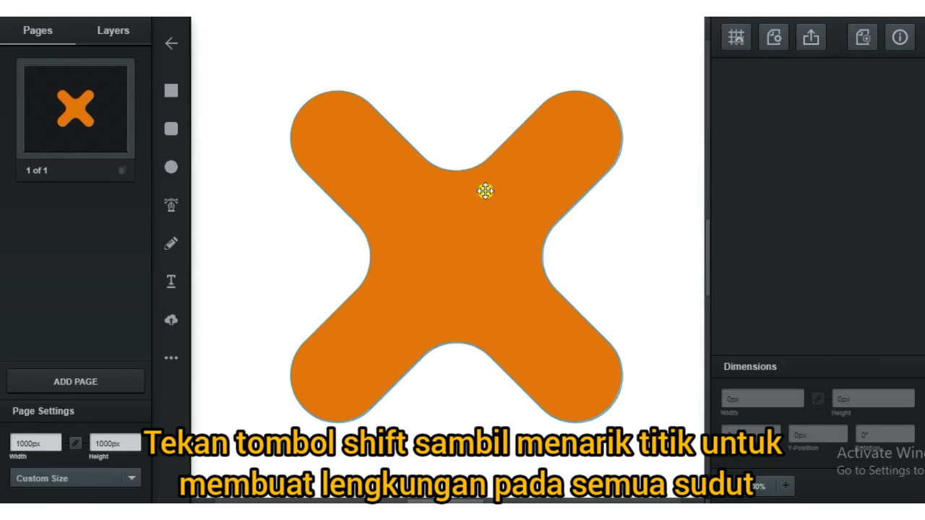
{"action": "double_click", "coordinate": [404, 209]}
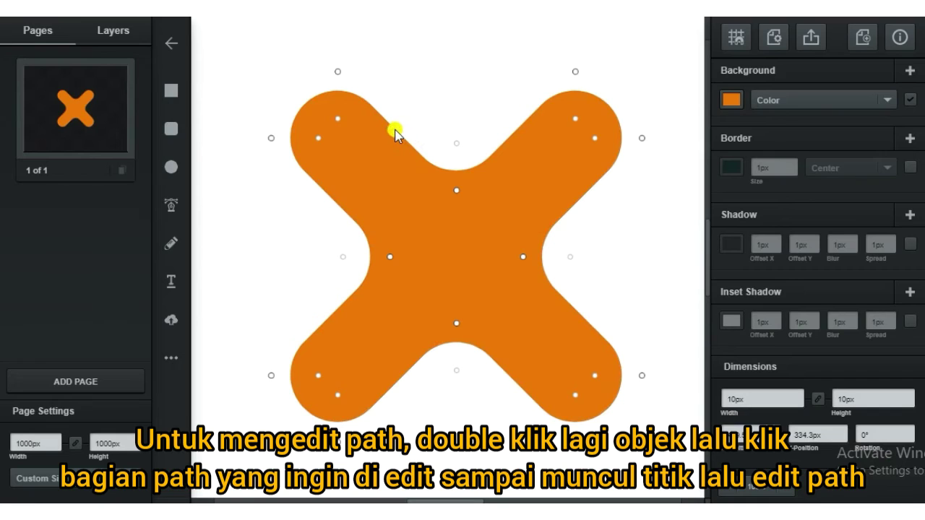
{"action": "left_click", "coordinate": [417, 110]}
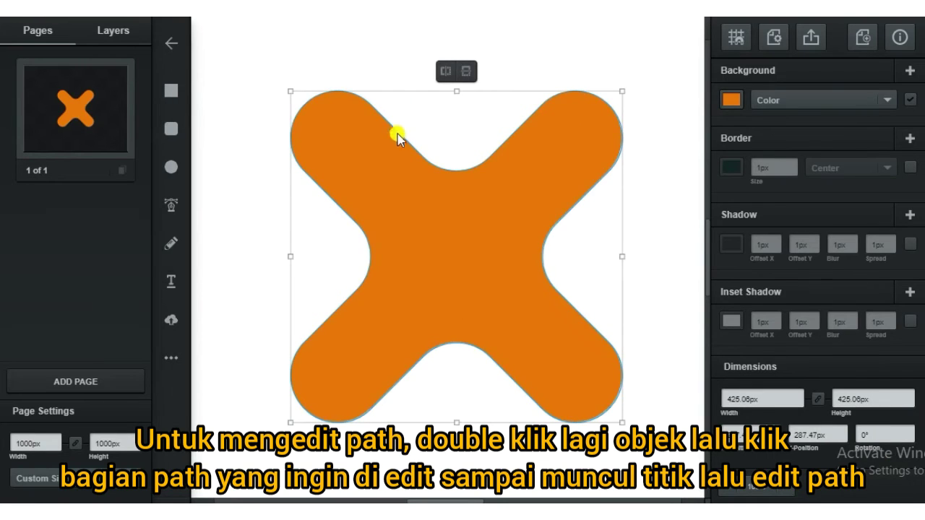
{"action": "double_click", "coordinate": [400, 190]}
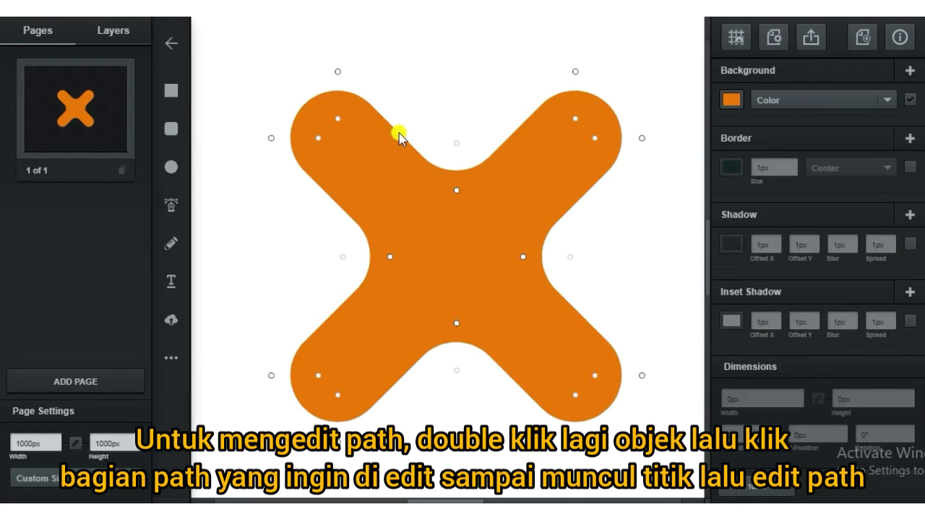
{"action": "left_click", "coordinate": [394, 130]}
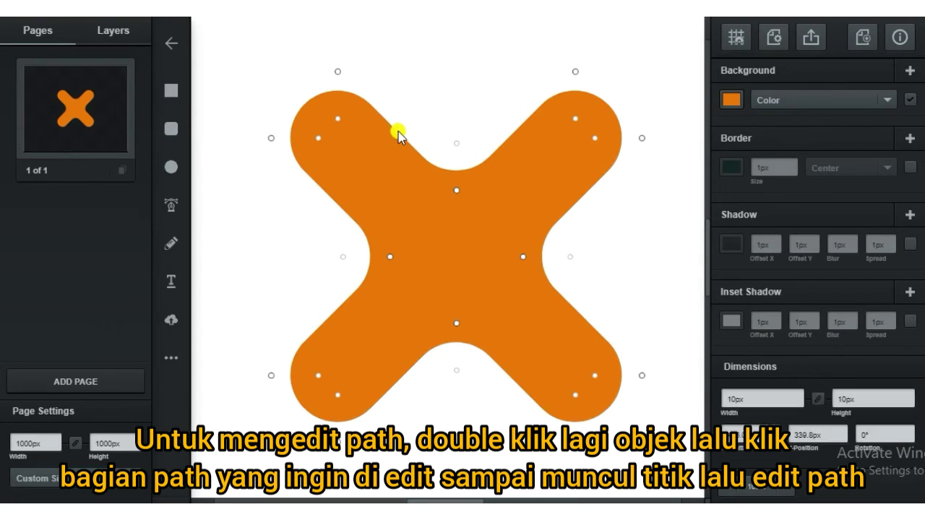
{"action": "mouse_move", "coordinate": [400, 135]}
{"action": "left_mouse_down"}
{"action": "mouse_move", "coordinate": [437, 110]}
{"action": "mouse_move", "coordinate": [391, 190]}
{"action": "mouse_move", "coordinate": [316, 227]}
{"action": "mouse_move", "coordinate": [403, 140]}
{"action": "left_mouse_up"}
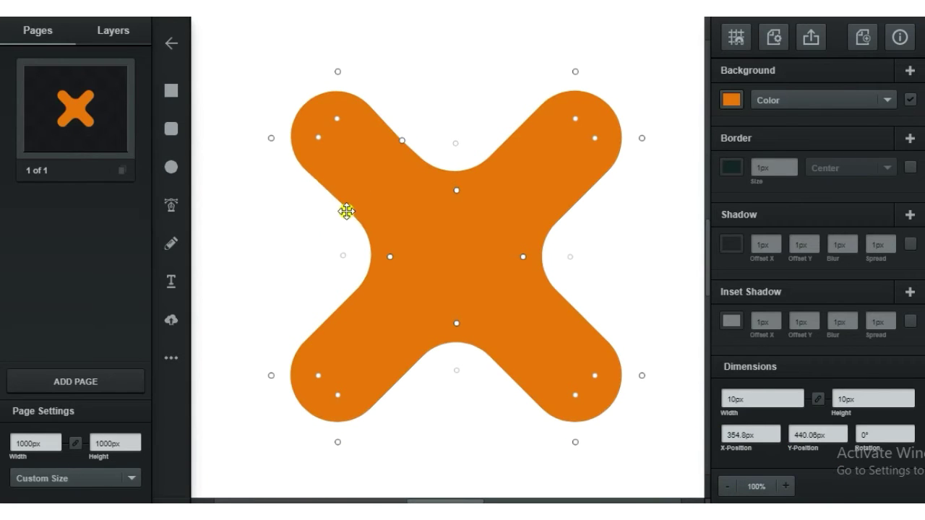
{"action": "mouse_move", "coordinate": [344, 207]}
{"action": "left_mouse_down"}
{"action": "mouse_move", "coordinate": [379, 209]}
{"action": "mouse_move", "coordinate": [424, 230]}
{"action": "mouse_move", "coordinate": [347, 304]}
{"action": "left_mouse_up"}
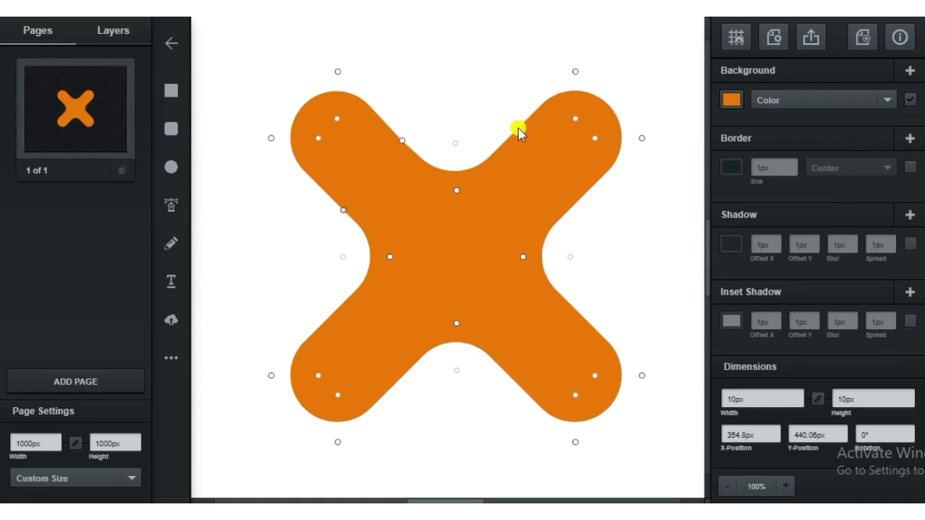
Step: Pull the X's right-side edges into a deep notch and a stretched lobe
{"action": "left_click", "coordinate": [519, 128]}
{"action": "mouse_move", "coordinate": [518, 129]}
{"action": "left_mouse_down"}
{"action": "mouse_move", "coordinate": [518, 179]}
{"action": "mouse_move", "coordinate": [531, 149]}
{"action": "left_mouse_up"}
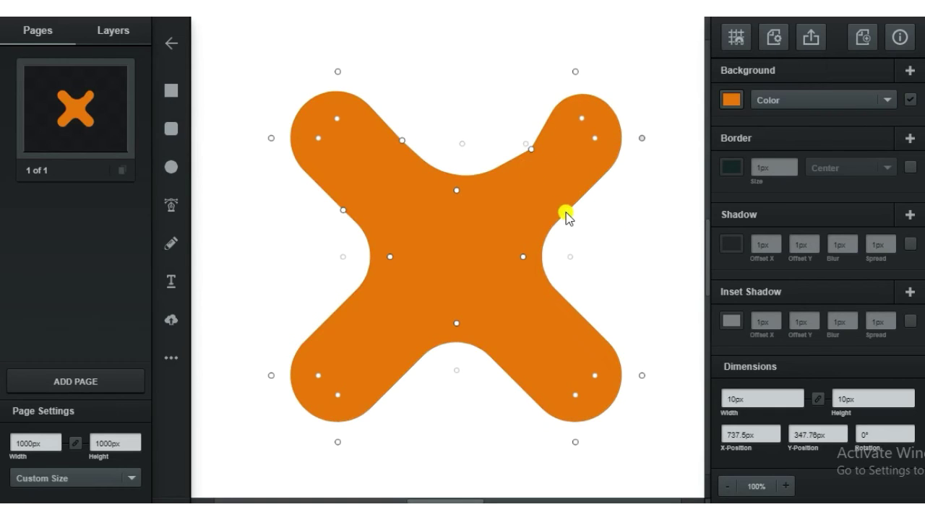
{"action": "mouse_move", "coordinate": [563, 212]}
{"action": "left_mouse_down"}
{"action": "mouse_move", "coordinate": [477, 239]}
{"action": "mouse_move", "coordinate": [431, 277]}
{"action": "left_mouse_up"}
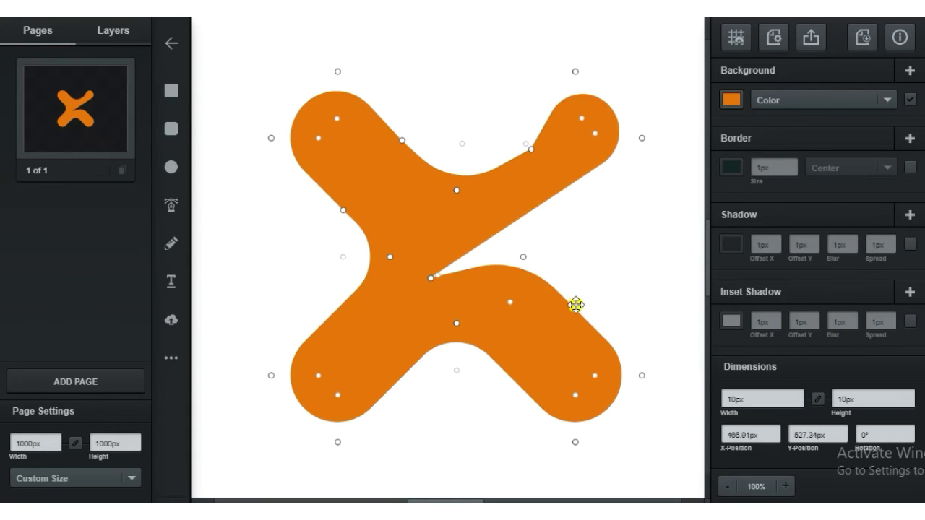
{"action": "mouse_move", "coordinate": [581, 316]}
{"action": "left_mouse_down"}
{"action": "mouse_move", "coordinate": [612, 198]}
{"action": "mouse_move", "coordinate": [608, 171]}
{"action": "mouse_move", "coordinate": [628, 226]}
{"action": "left_mouse_up"}
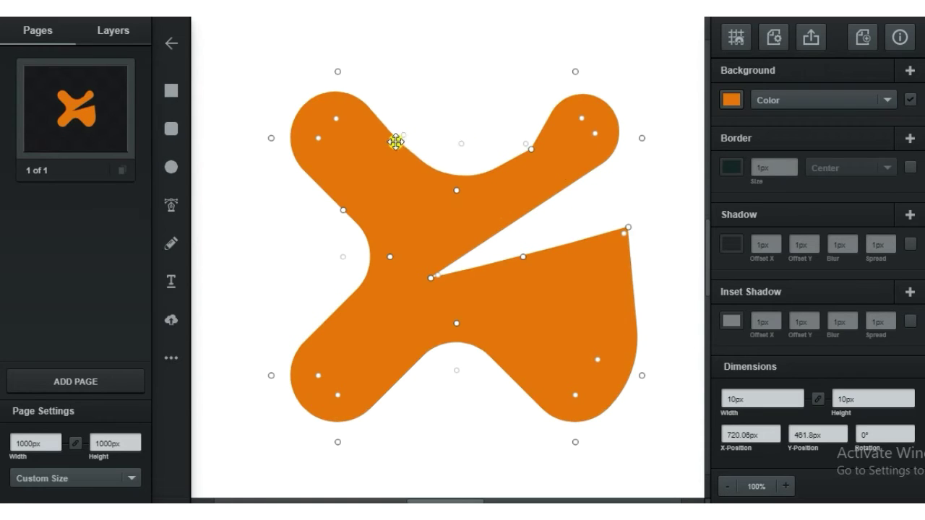
Step: Reshape the upper-left and lower-left lobes, then delete the distorted shape
{"action": "mouse_move", "coordinate": [396, 142]}
{"action": "left_mouse_down"}
{"action": "mouse_move", "coordinate": [308, 242]}
{"action": "mouse_move", "coordinate": [416, 156]}
{"action": "left_mouse_up"}
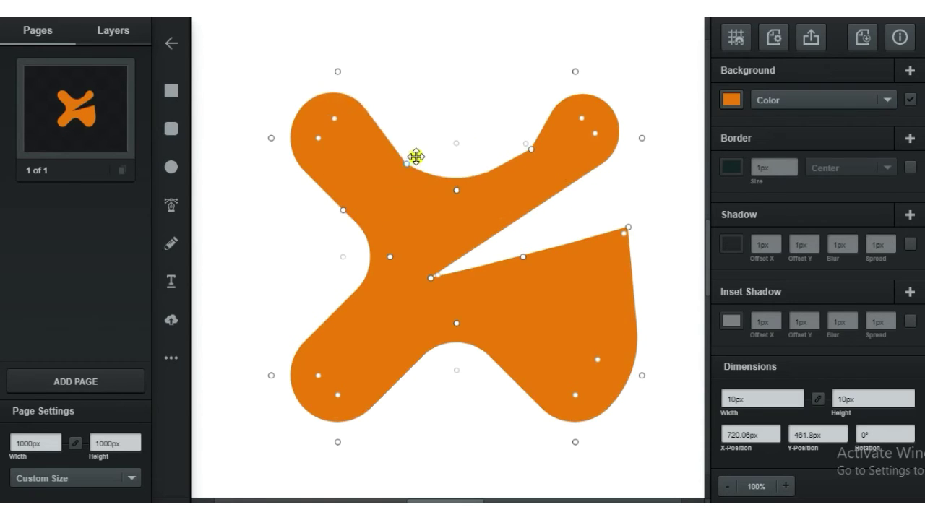
{"action": "left_click_drag", "start_coordinate": [342, 211], "coordinate": [389, 186]}
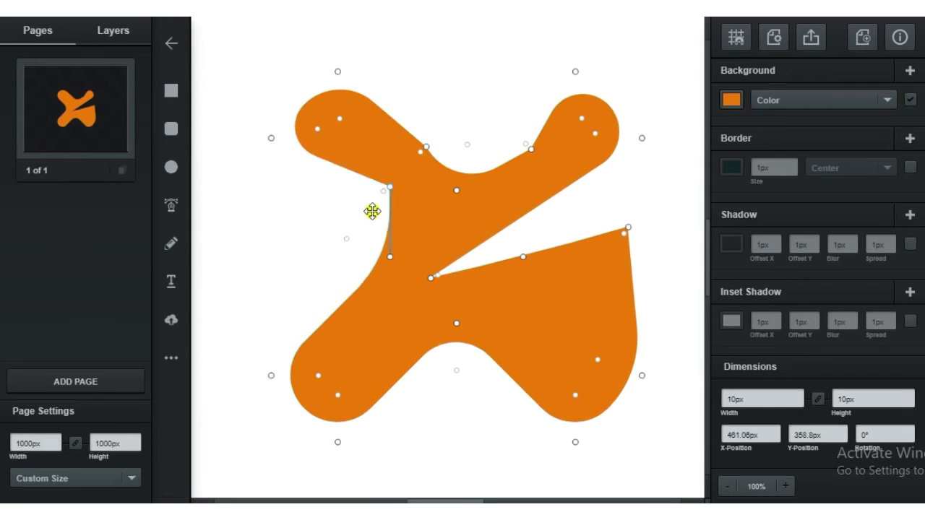
{"action": "left_click", "coordinate": [333, 316]}
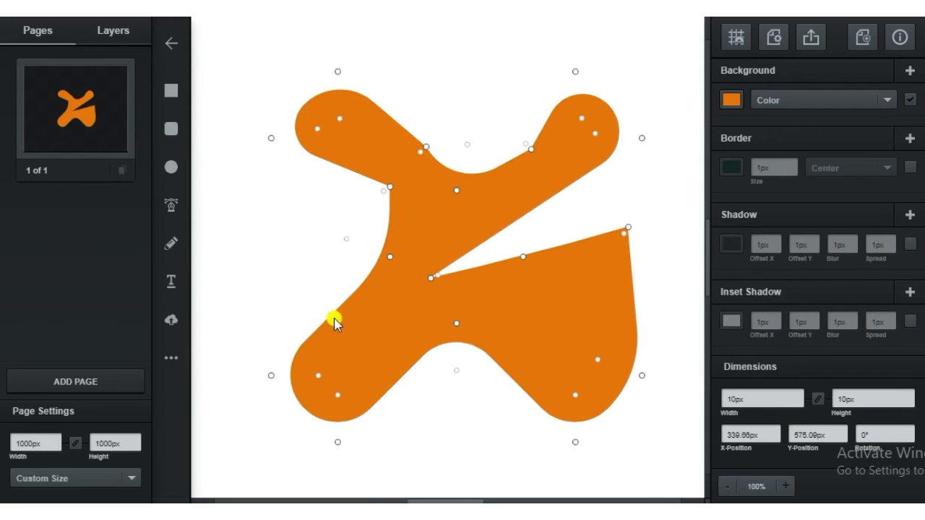
{"action": "mouse_move", "coordinate": [334, 319]}
{"action": "left_mouse_down"}
{"action": "mouse_move", "coordinate": [388, 318]}
{"action": "mouse_move", "coordinate": [473, 353]}
{"action": "mouse_move", "coordinate": [487, 390]}
{"action": "mouse_move", "coordinate": [504, 394]}
{"action": "left_mouse_up"}
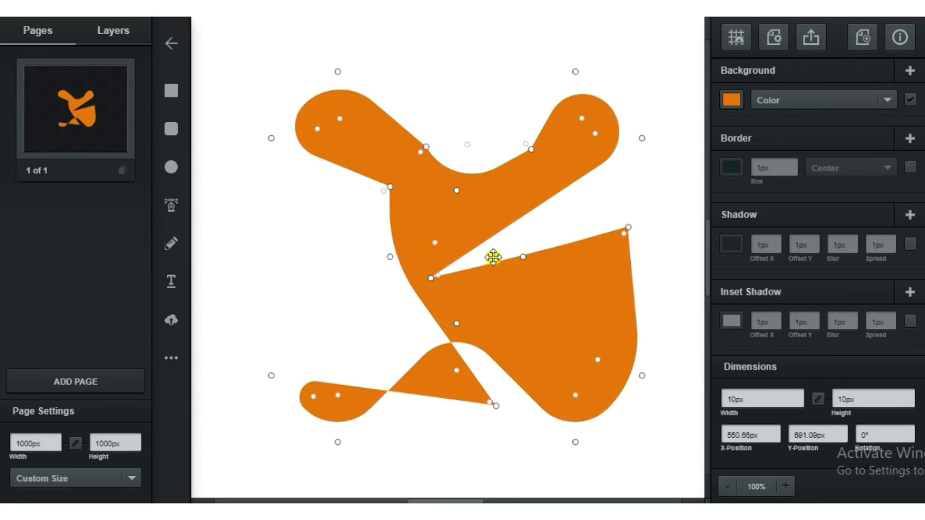
{"action": "left_click", "coordinate": [509, 291]}
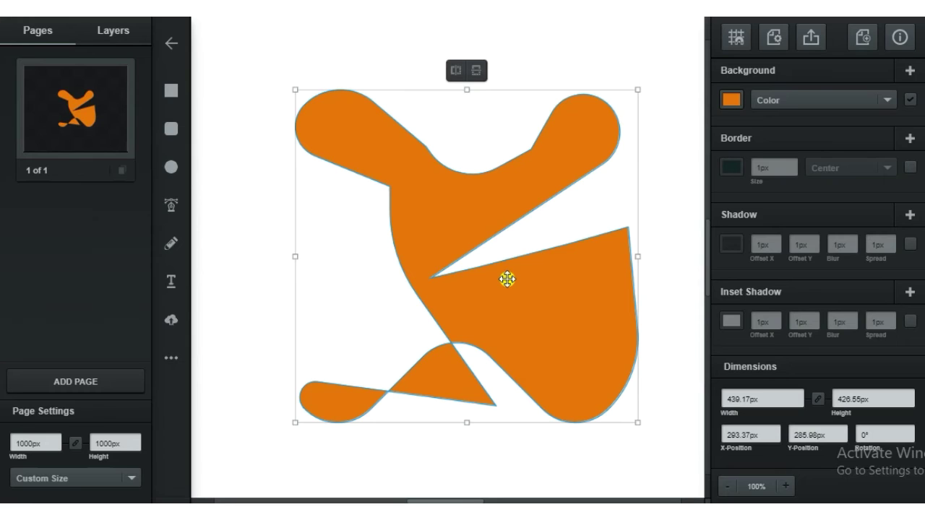
{"action": "key", "text": "Delete"}
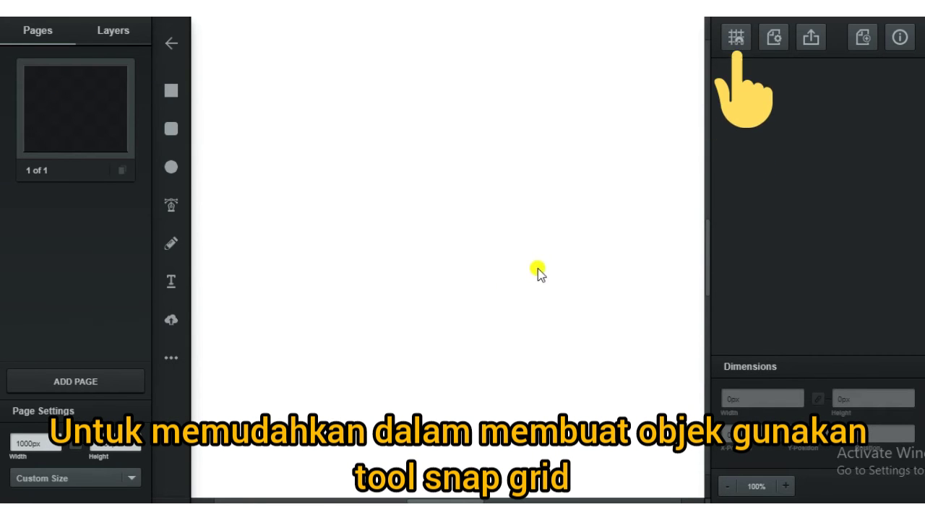
Step: Turn on the grid from the Snapping & Grid options so the empty page shows guide lines
{"action": "left_click", "coordinate": [736, 40]}
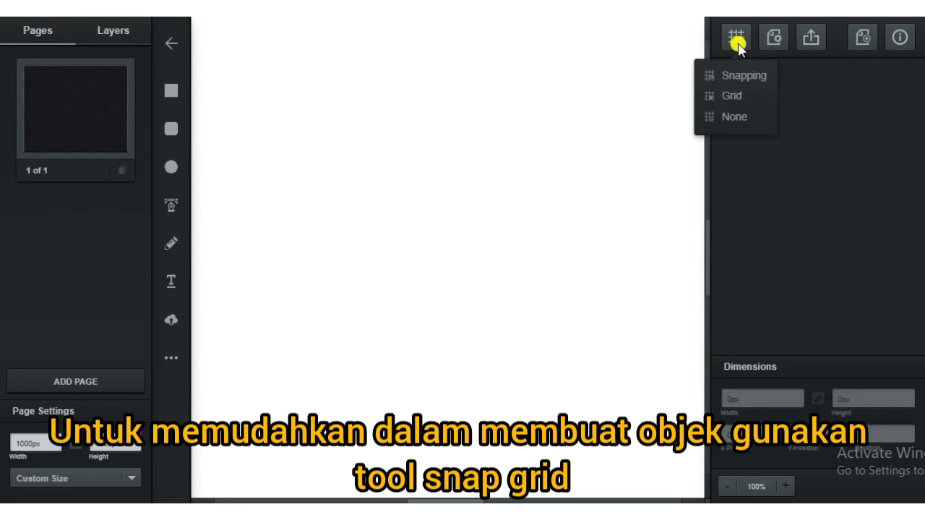
{"action": "left_click", "coordinate": [736, 96]}
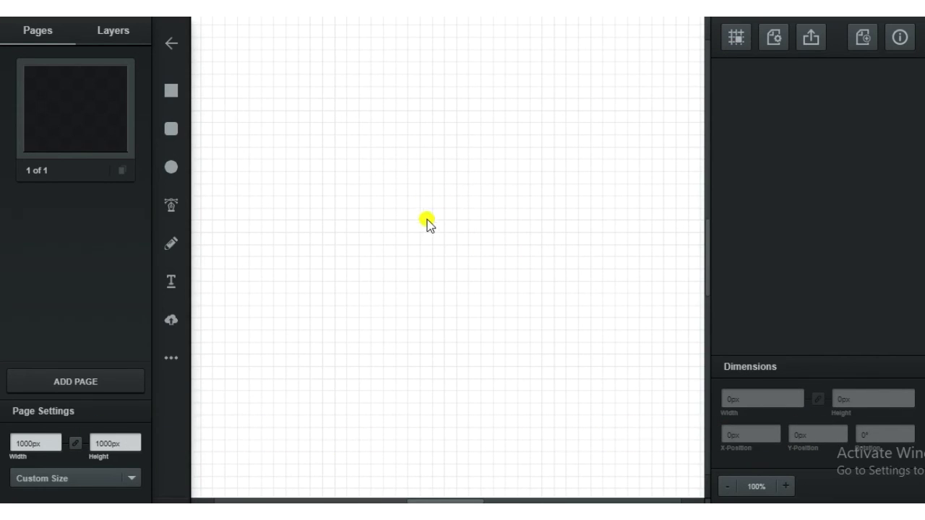
Step: Draw an orange square near the top-left and a same-sized circle to its right
{"action": "left_click", "coordinate": [174, 92]}
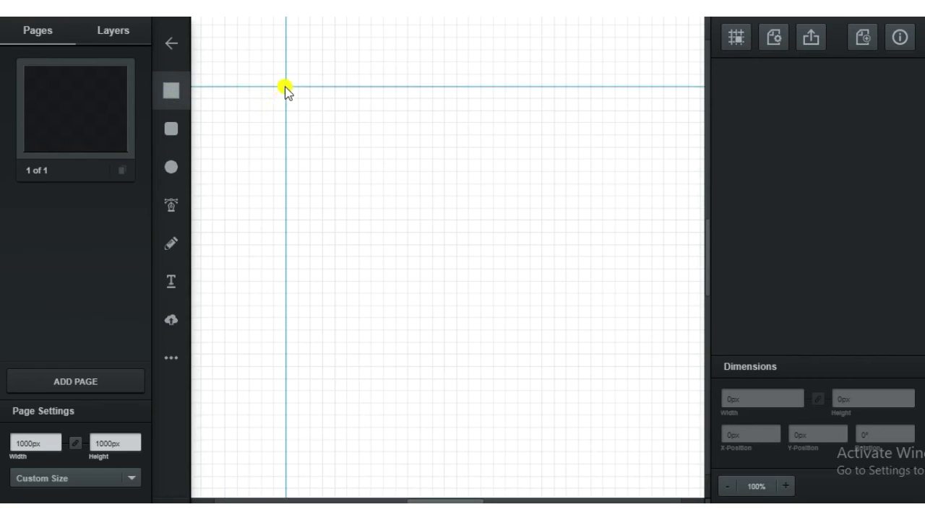
{"action": "mouse_move", "coordinate": [285, 87]}
{"action": "left_mouse_down"}
{"action": "mouse_move", "coordinate": [383, 176]}
{"action": "mouse_move", "coordinate": [371, 171]}
{"action": "left_mouse_up"}
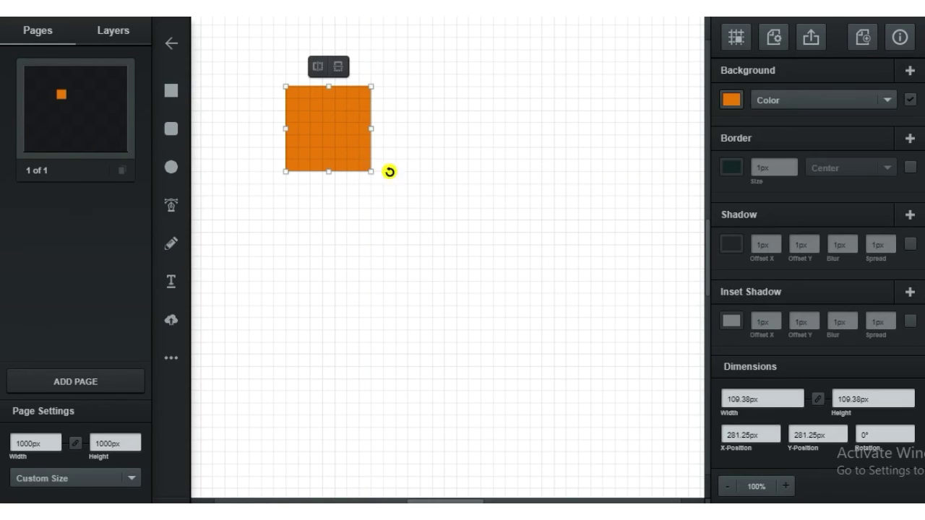
{"action": "left_click", "coordinate": [172, 167]}
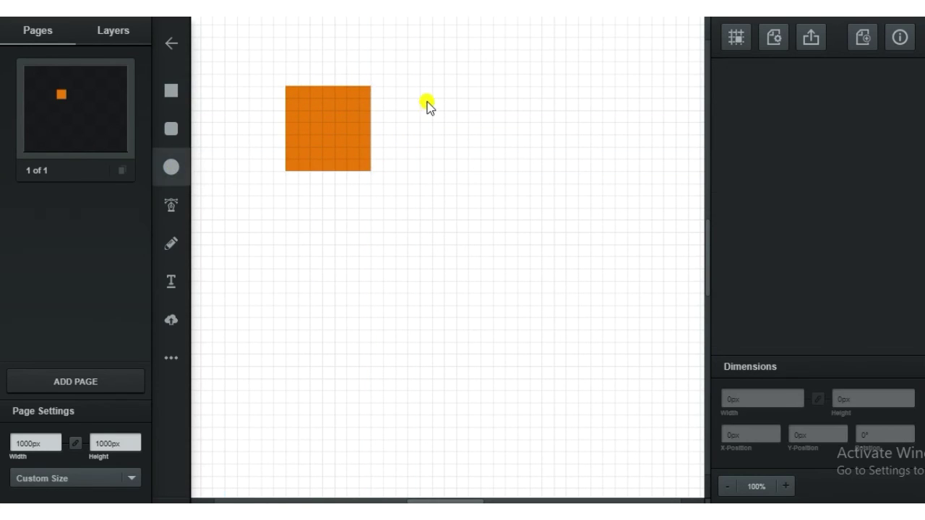
{"action": "left_click_drag", "start_coordinate": [421, 86], "coordinate": [506, 172]}
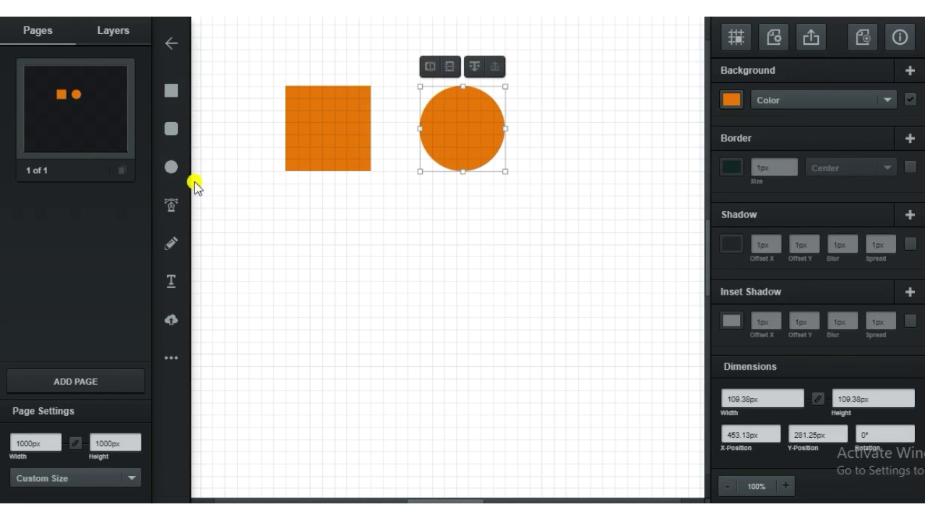
Step: Draw a large rounded rectangle below the square and deselect it
{"action": "left_click", "coordinate": [171, 130]}
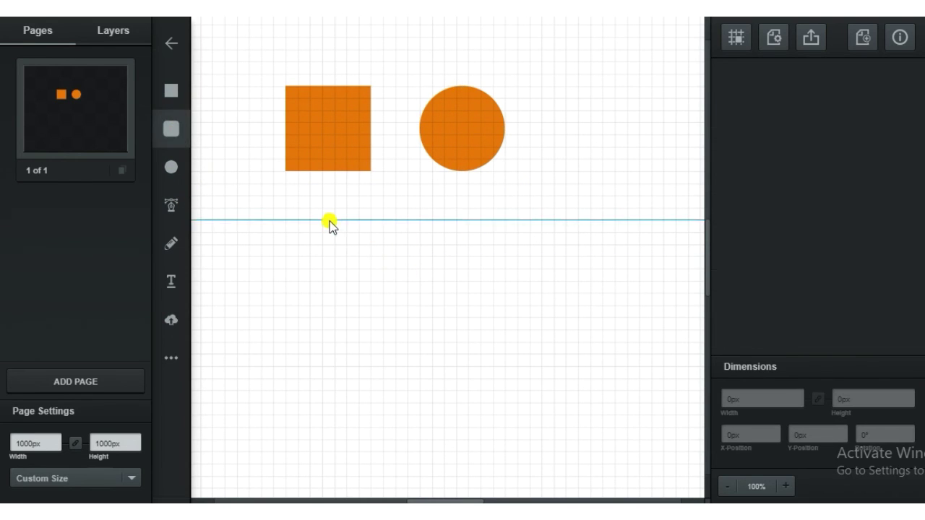
{"action": "mouse_move", "coordinate": [323, 208]}
{"action": "left_mouse_down"}
{"action": "mouse_move", "coordinate": [559, 419]}
{"action": "mouse_move", "coordinate": [540, 415]}
{"action": "left_mouse_up"}
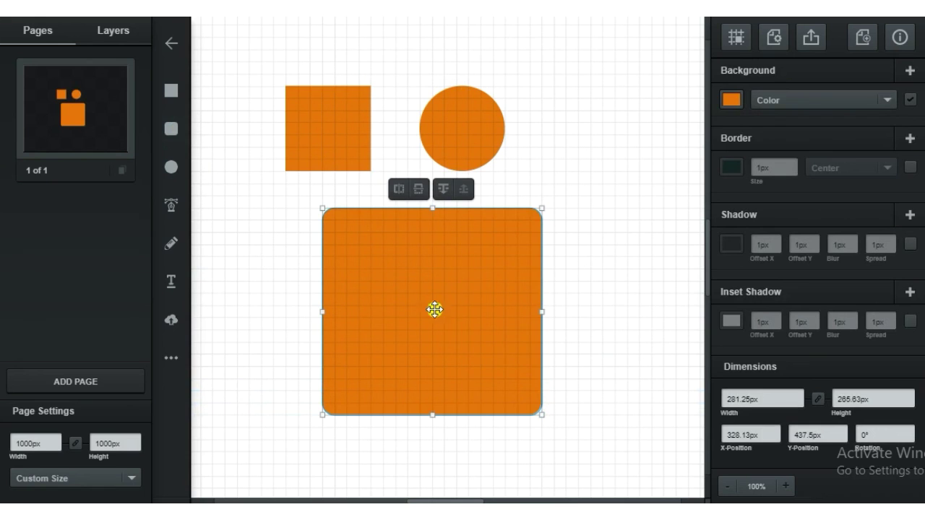
{"action": "left_click", "coordinate": [556, 299]}
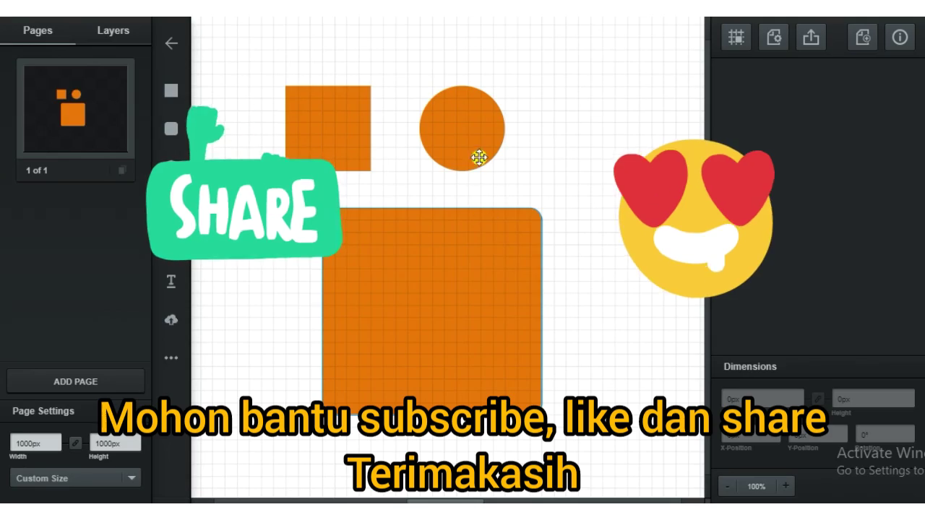
Step: Undo with Ctrl+Z to remove the rounded rectangle and circle
{"action": "key", "text": "ctrl+z"}
{"action": "key", "text": "ctrl+z"}
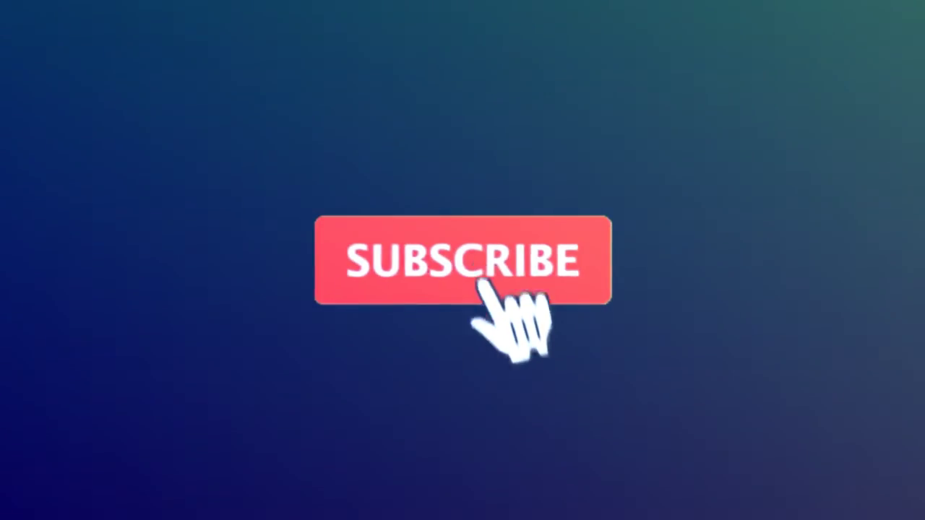